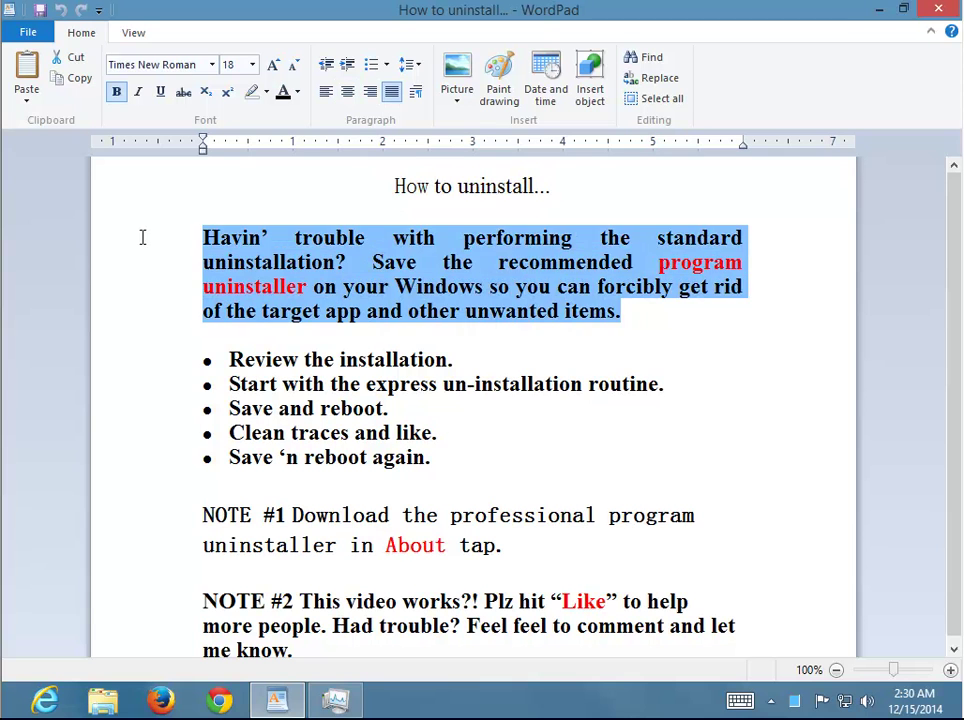
# Highlight the bulleted uninstall steps and the two notes in the guide, and close the document.
pyautogui.moveTo(437, 457); pyautogui.dragTo(185, 361)
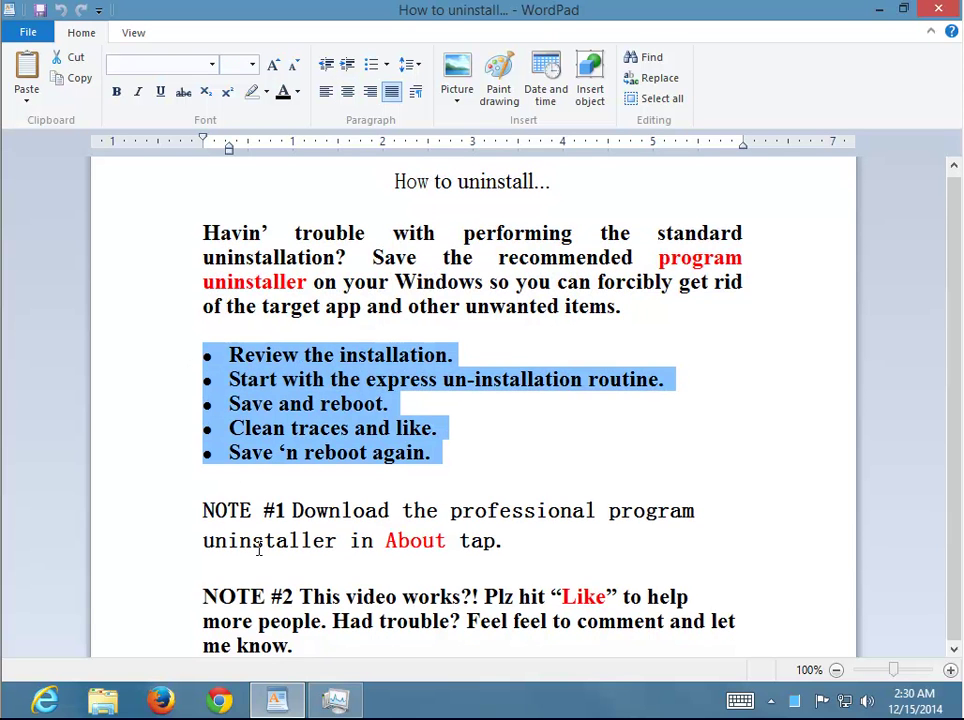
pyautogui.moveTo(312, 648); pyautogui.dragTo(166, 519)
pyautogui.click(291, 510)
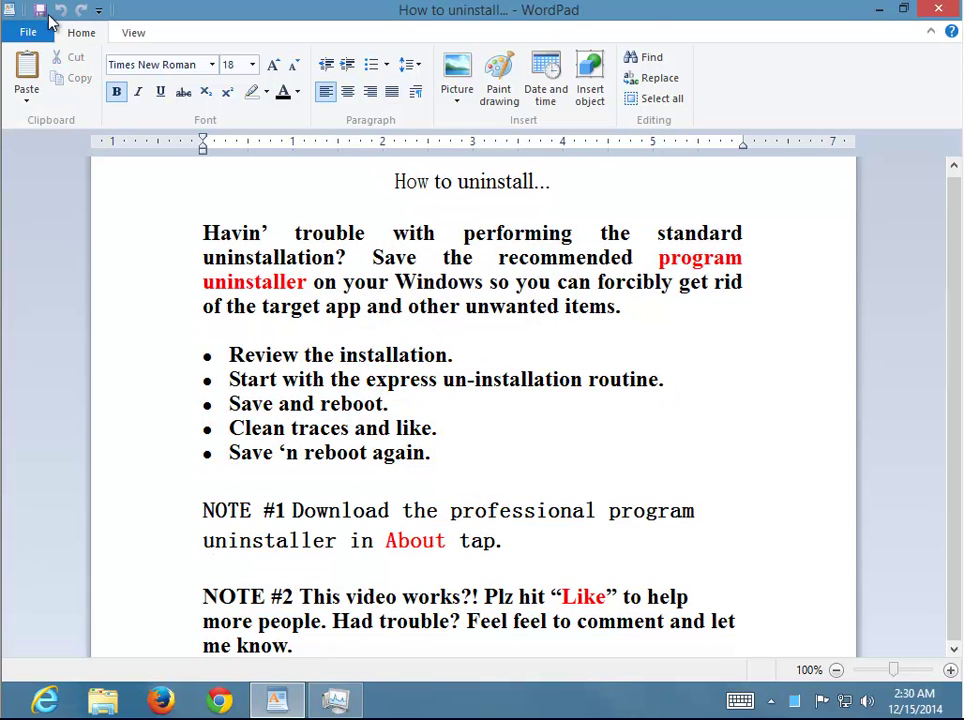
pyautogui.click(939, 12)
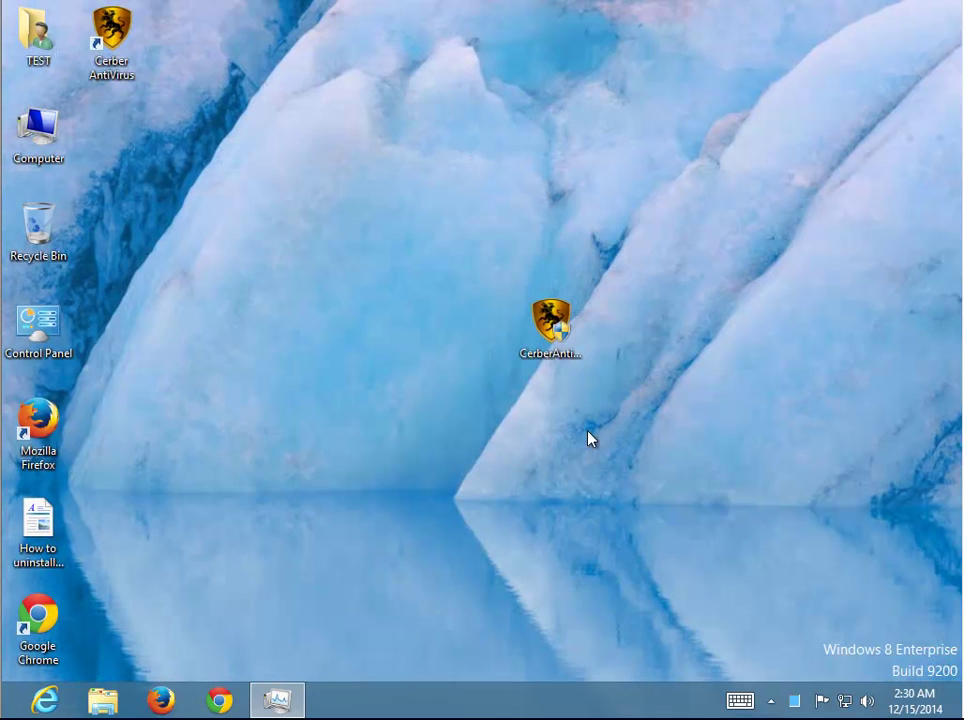
# In Task Manager, find the Cerber Antivirus background process and open its file location.
pyautogui.click(295, 697)
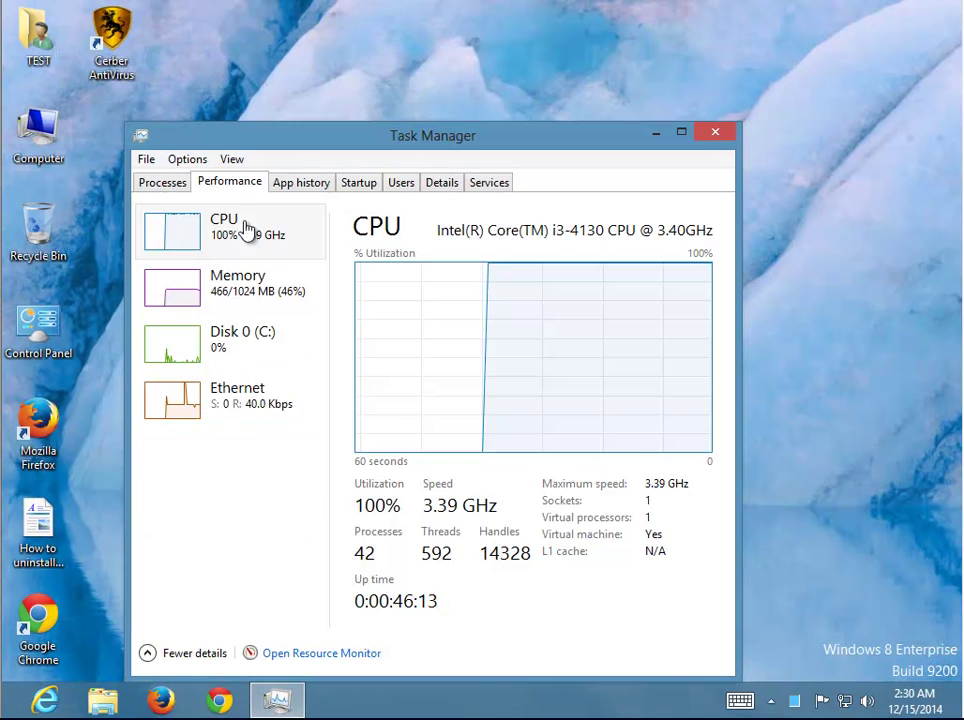
pyautogui.click(166, 187)
pyautogui.rightClick(195, 367)
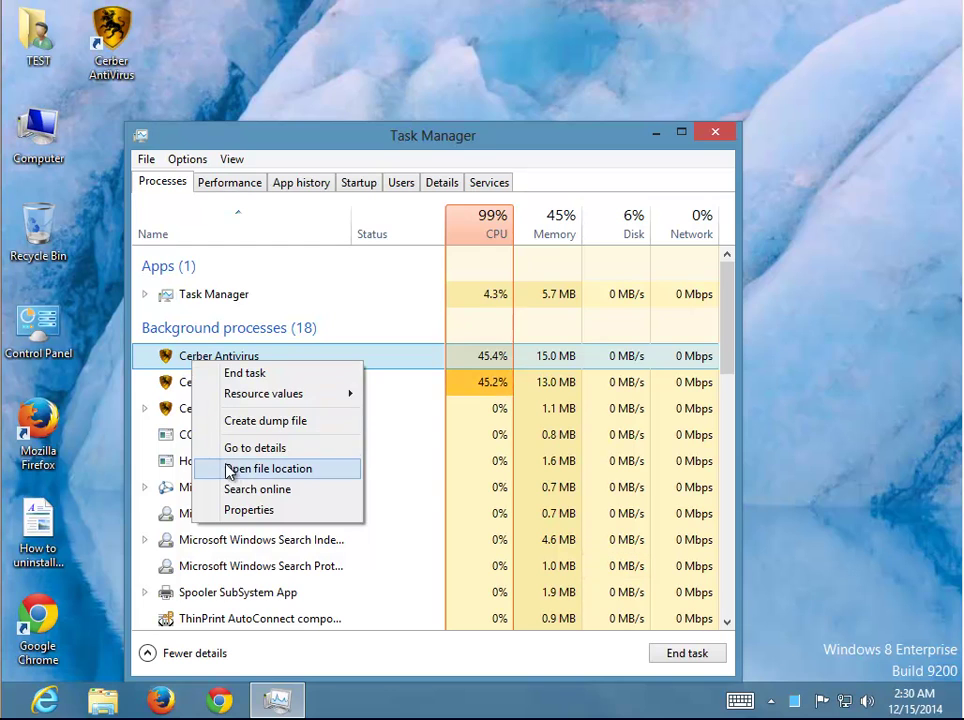
pyautogui.click(250, 466)
# Copy the folder name Cerber AntiVirus from the folder's path and select the uninstall application in that folder.
pyautogui.click(548, 138)
pyautogui.moveTo(553, 138); pyautogui.dragTo(402, 140)
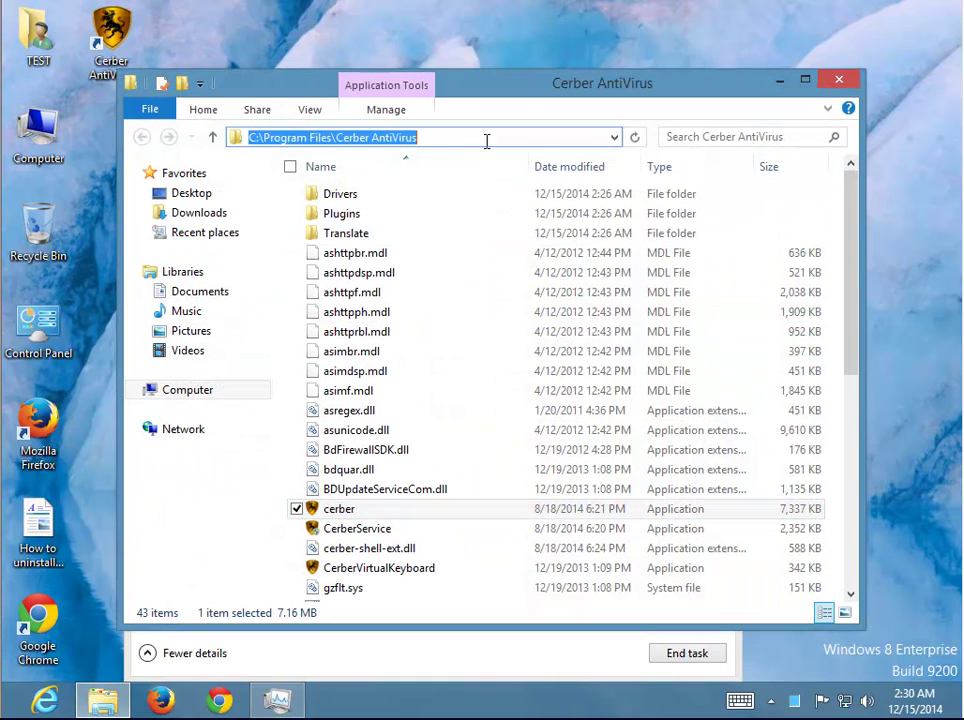
pyautogui.rightClick(340, 140)
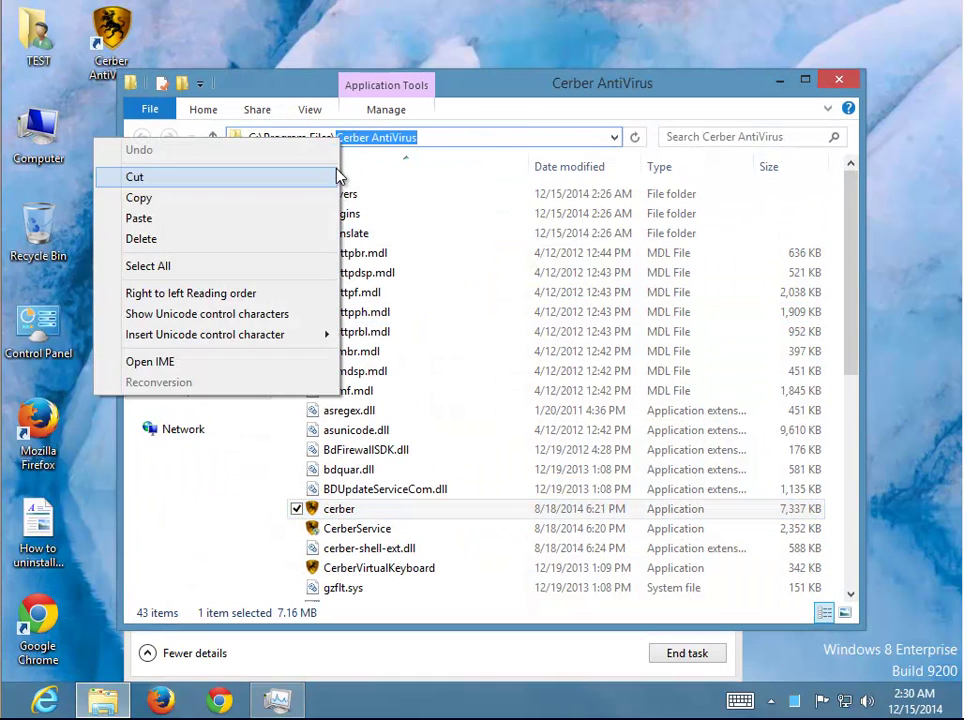
pyautogui.click(316, 199)
pyautogui.moveTo(858, 222); pyautogui.dragTo(731, 566)
pyautogui.click(398, 575)
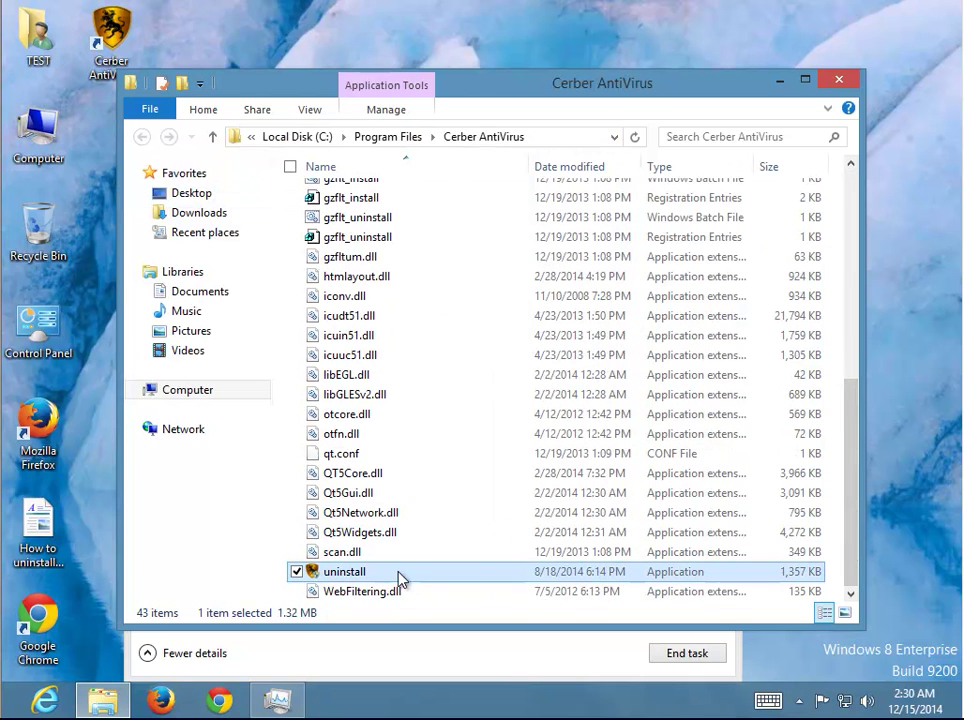
# Start uninstalling Cerber AntiVirus 2015 from Control Panel's installed programs list and agree to continue despite the malware warning.
pyautogui.doubleClick(38, 338)
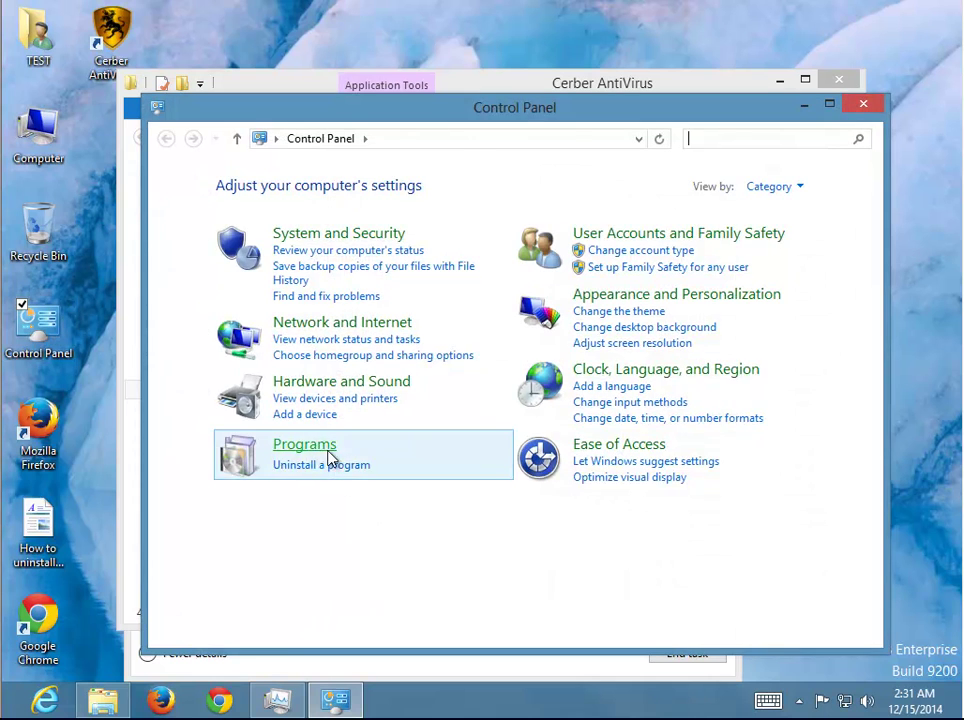
pyautogui.click(323, 464)
pyautogui.click(447, 303)
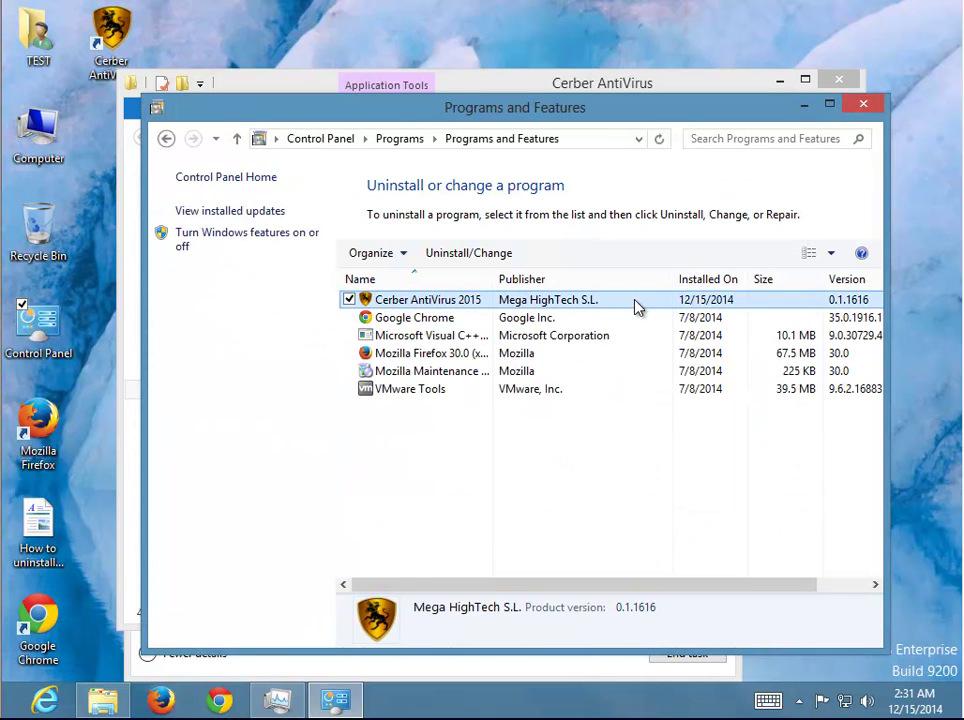
pyautogui.moveTo(674, 277); pyautogui.dragTo(611, 279)
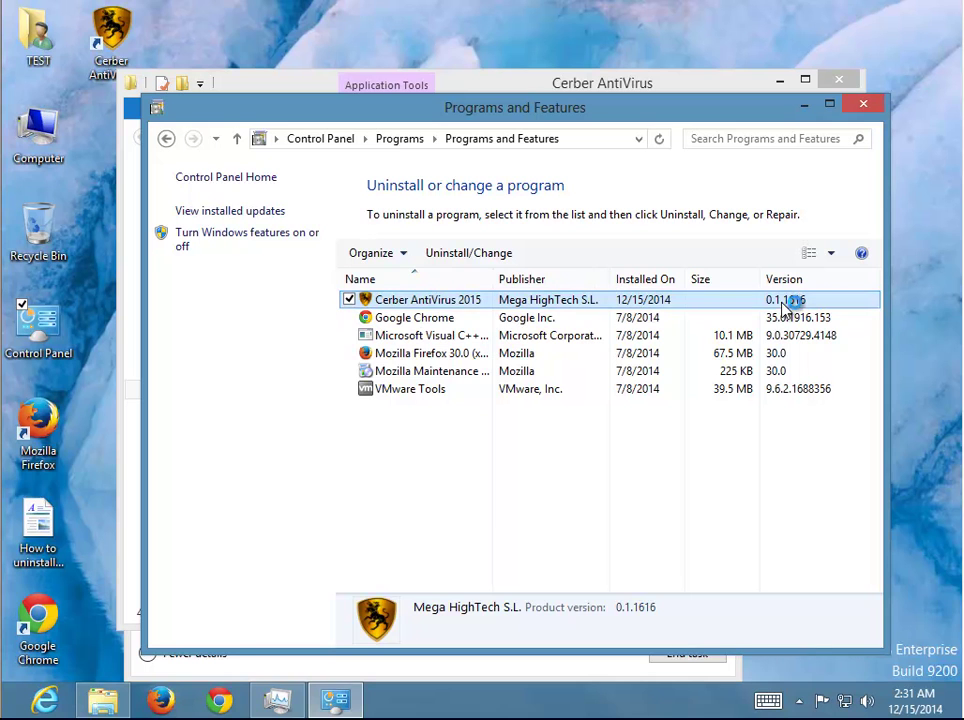
pyautogui.click(478, 252)
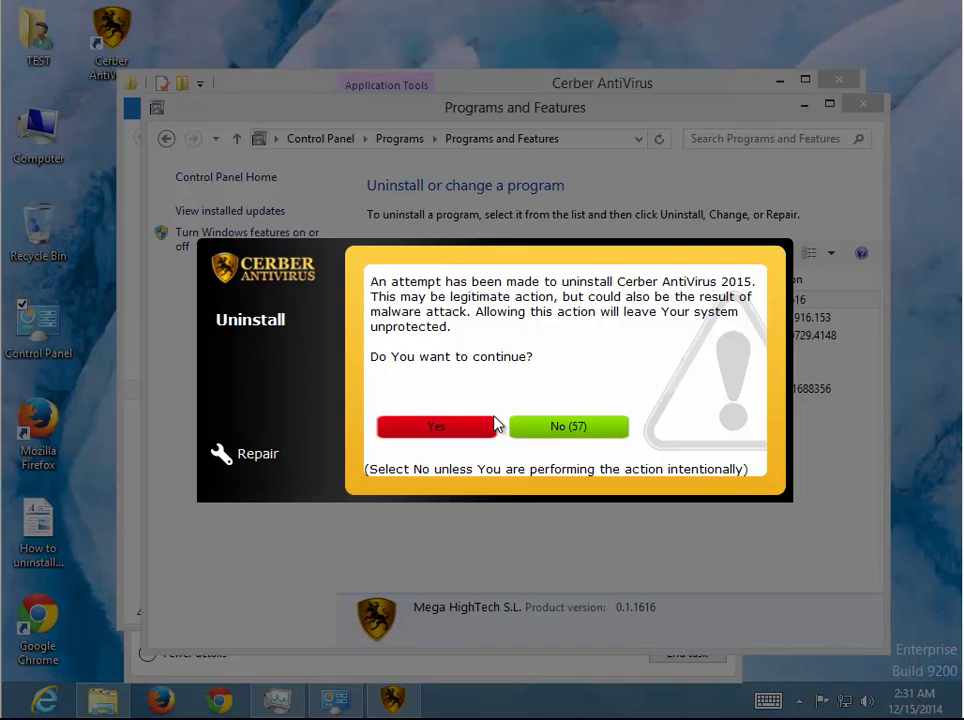
pyautogui.click(437, 427)
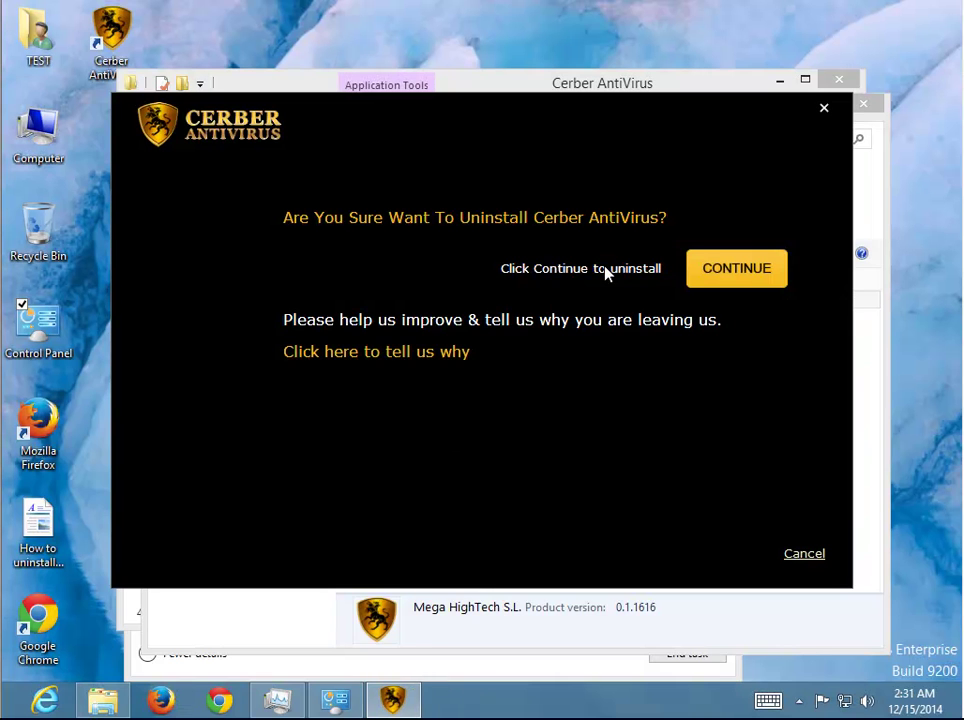
# Maximize the Programs and Features window behind the uninstaller and continue with the removal of Cerber AntiVirus.
pyautogui.moveTo(543, 148); pyautogui.dragTo(563, 308)
pyautogui.doubleClick(533, 92)
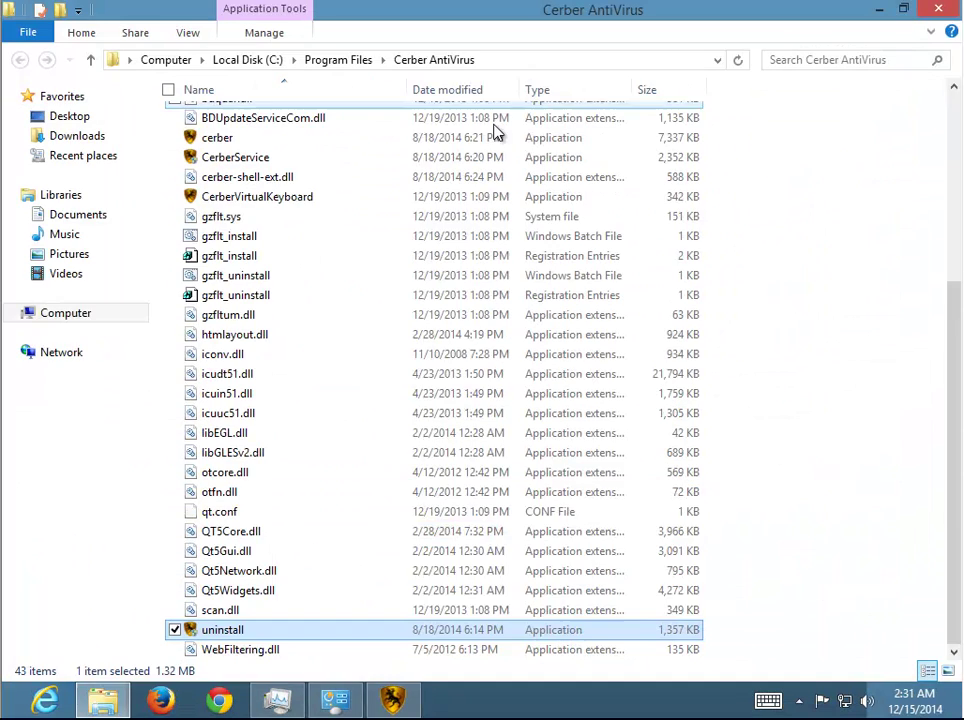
pyautogui.click(393, 700)
pyautogui.click(874, 11)
pyautogui.click(879, 9)
pyautogui.click(350, 700)
pyautogui.click(393, 700)
pyautogui.doubleClick(654, 118)
pyautogui.click(397, 708)
pyautogui.moveTo(465, 301); pyautogui.dragTo(529, 247)
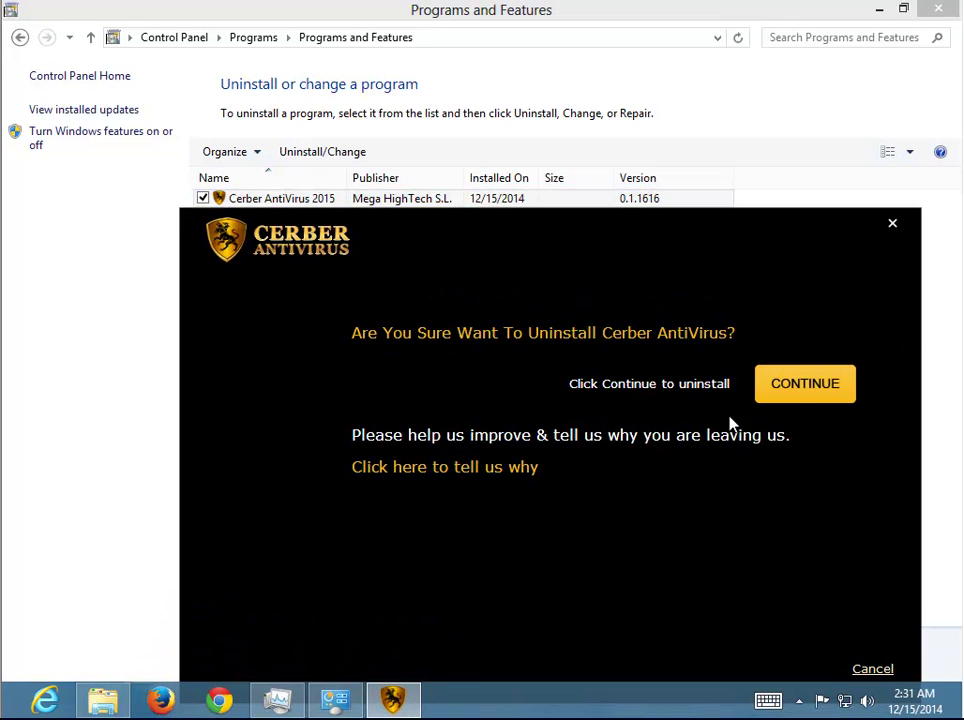
pyautogui.click(808, 386)
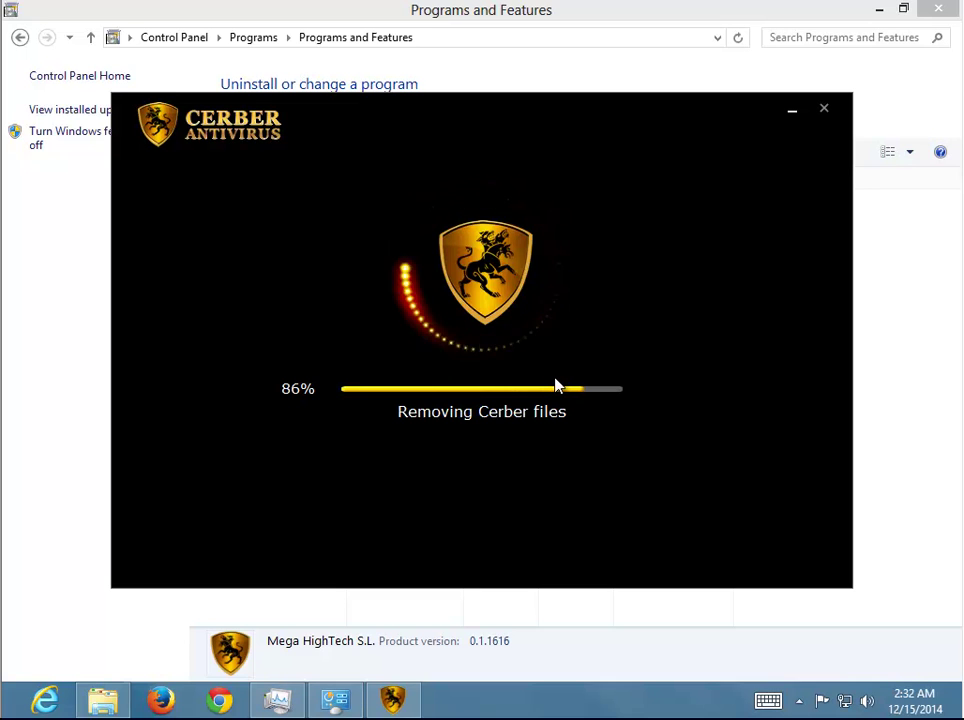
# Check the CPU load in Task Manager's performance view during the removal, and minimize Task Manager.
pyautogui.moveTo(510, 128); pyautogui.dragTo(405, 37)
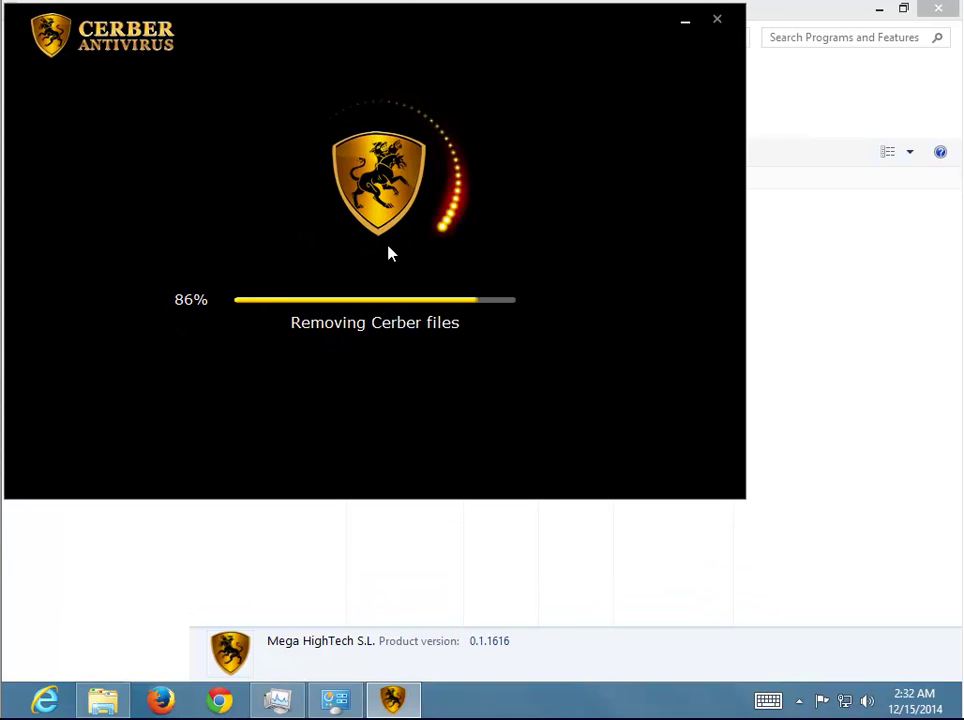
pyautogui.click(275, 700)
pyautogui.moveTo(505, 140); pyautogui.dragTo(721, 134)
pyautogui.click(466, 184)
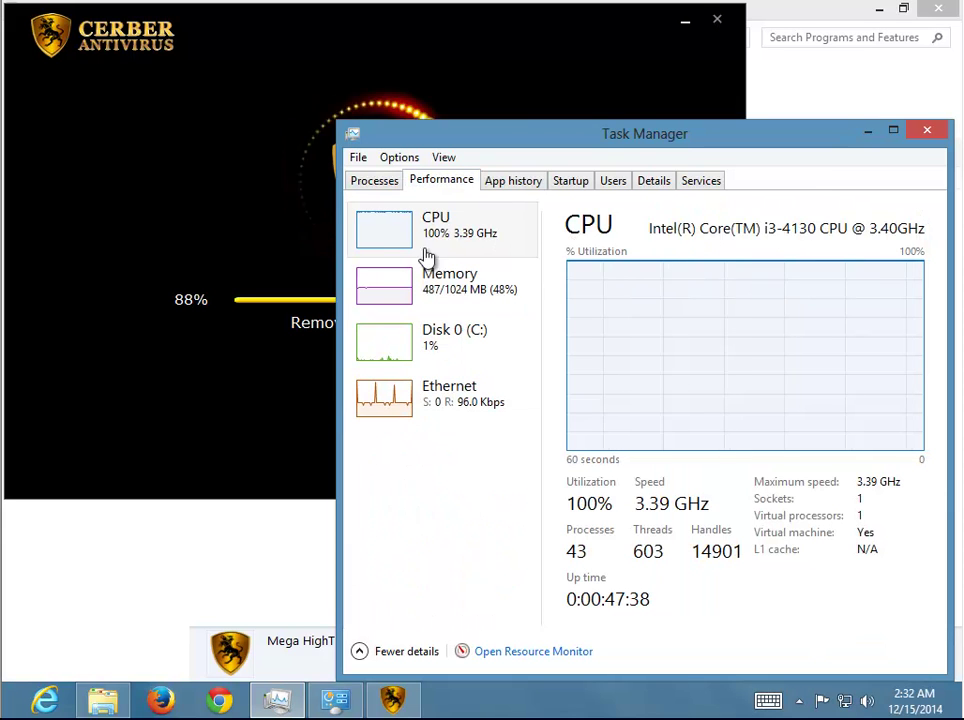
pyautogui.click(867, 132)
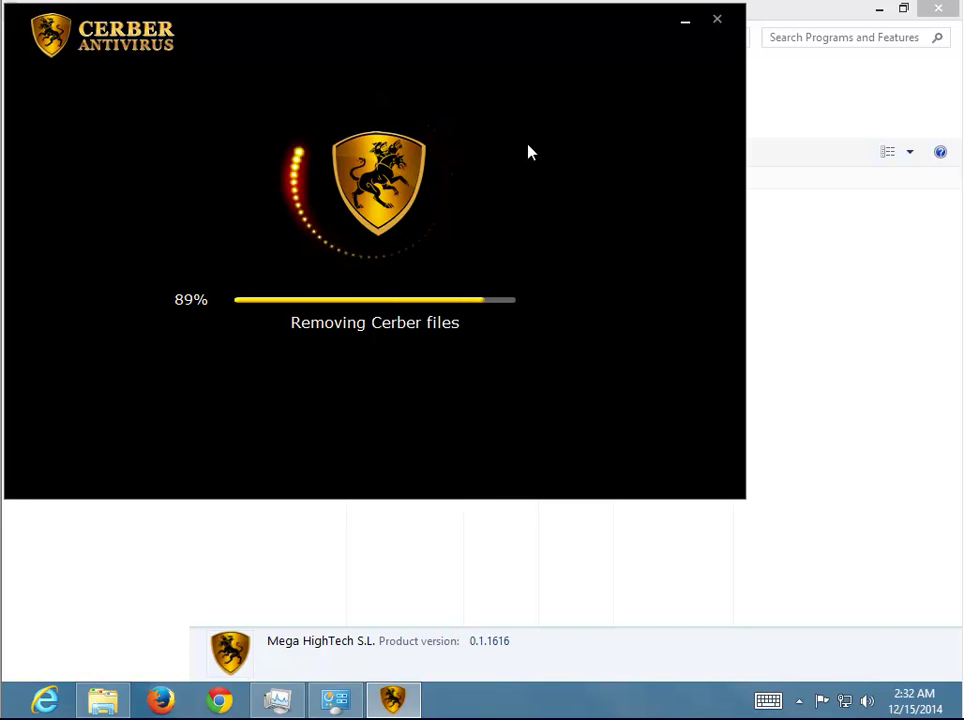
pyautogui.moveTo(631, 184); pyautogui.dragTo(693, 209)
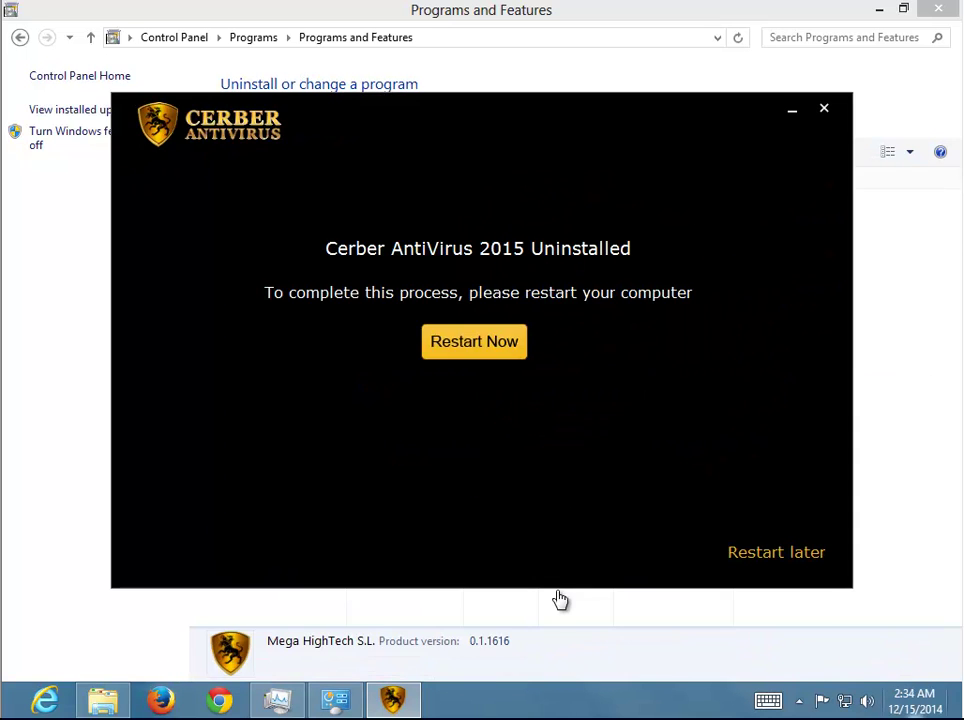
# Choose to restart later in the uninstaller, and close Programs and Features and Task Manager.
pyautogui.click(785, 560)
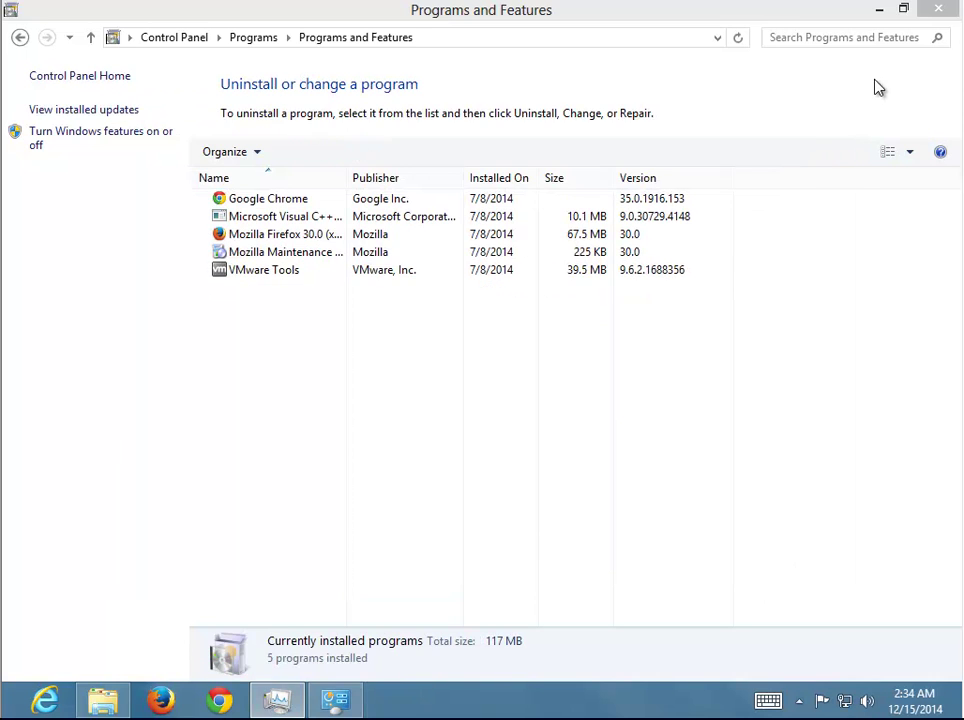
pyautogui.click(947, 10)
pyautogui.click(279, 702)
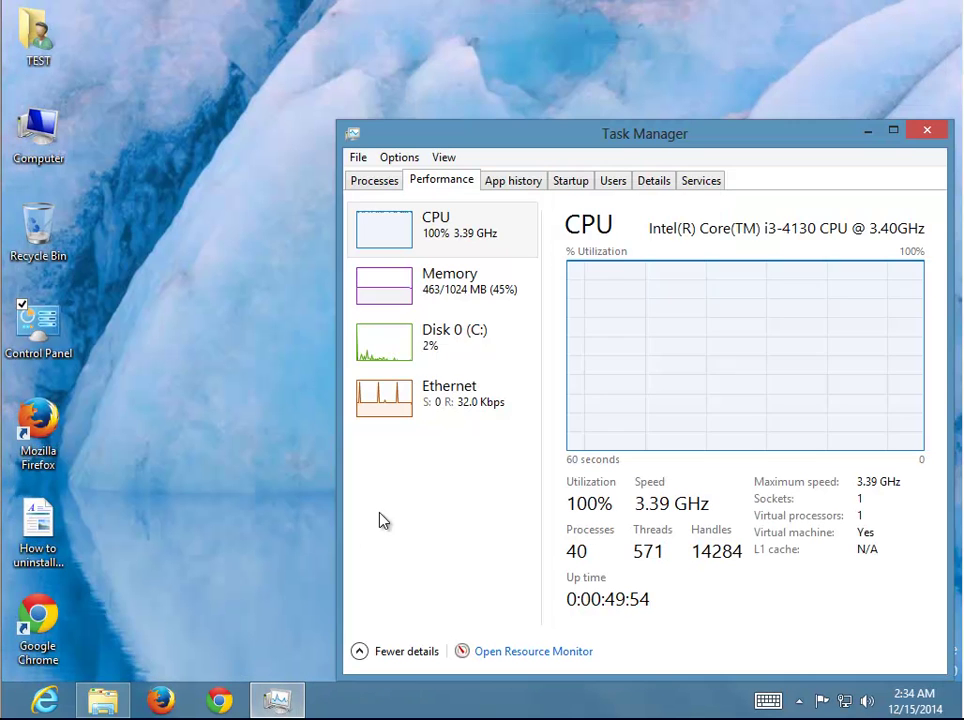
pyautogui.click(925, 131)
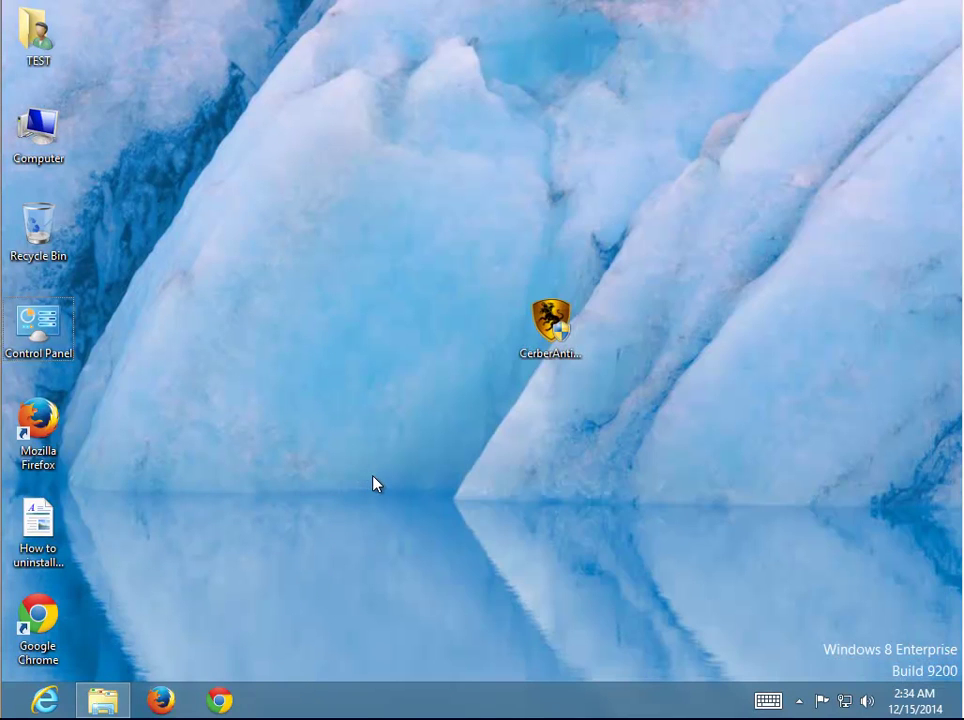
# Search the Windows settings for "restart", open the option to turn off the PC, and restart the computer.
pyautogui.press('super+f')
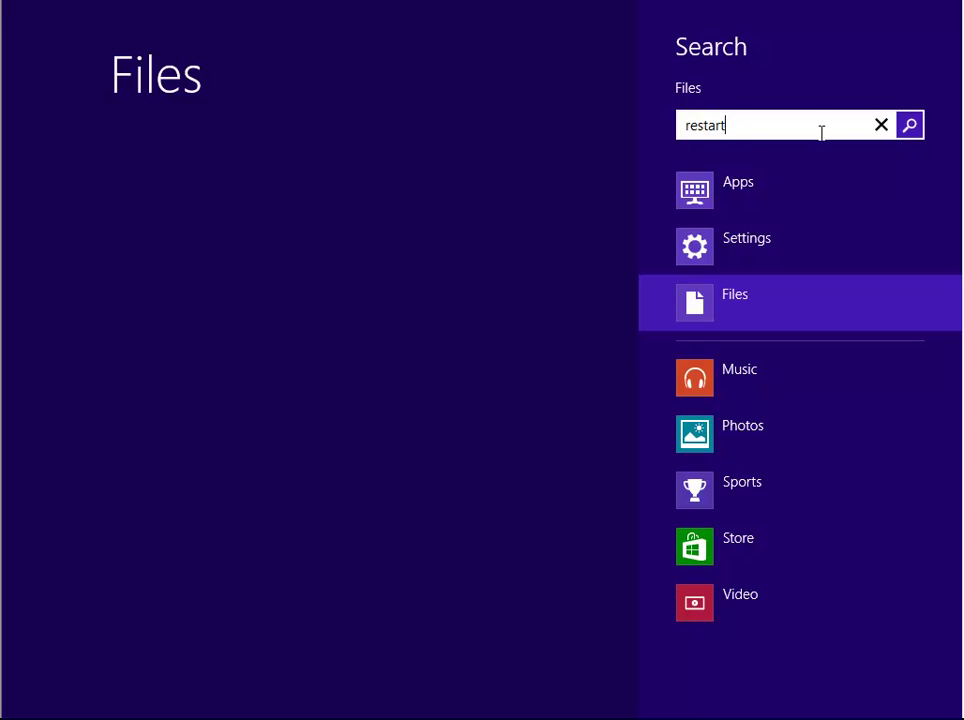
pyautogui.click(910, 124)
pyautogui.click(680, 248)
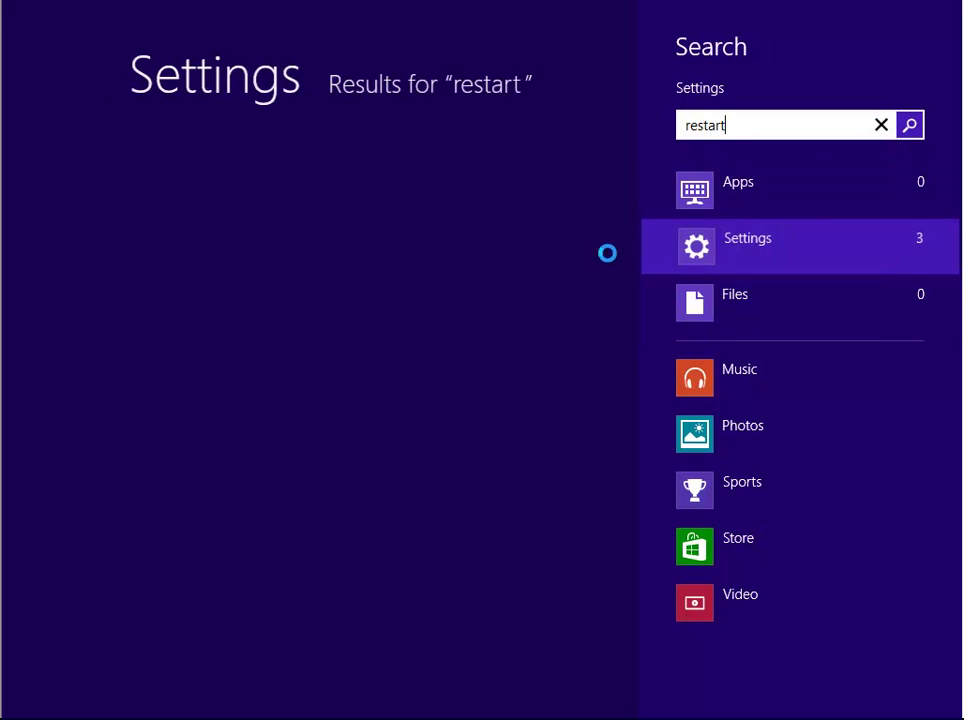
pyautogui.click(265, 151)
pyautogui.click(768, 577)
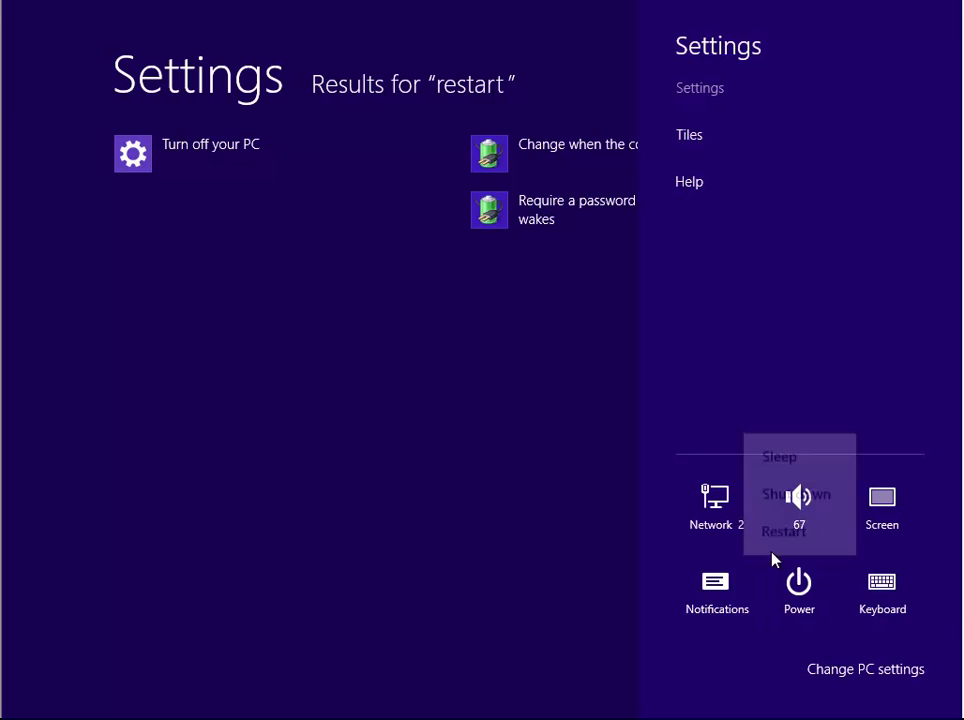
pyautogui.click(760, 526)
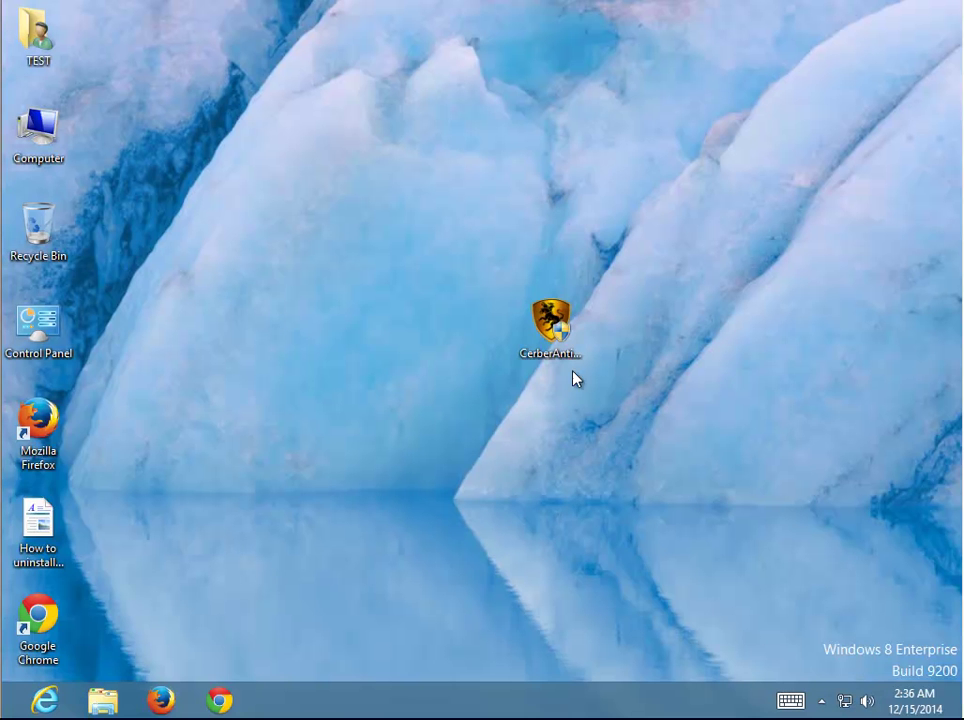
# Open the properties of the CerberAntivirus installer on the desktop and copy its file name.
pyautogui.click(548, 327)
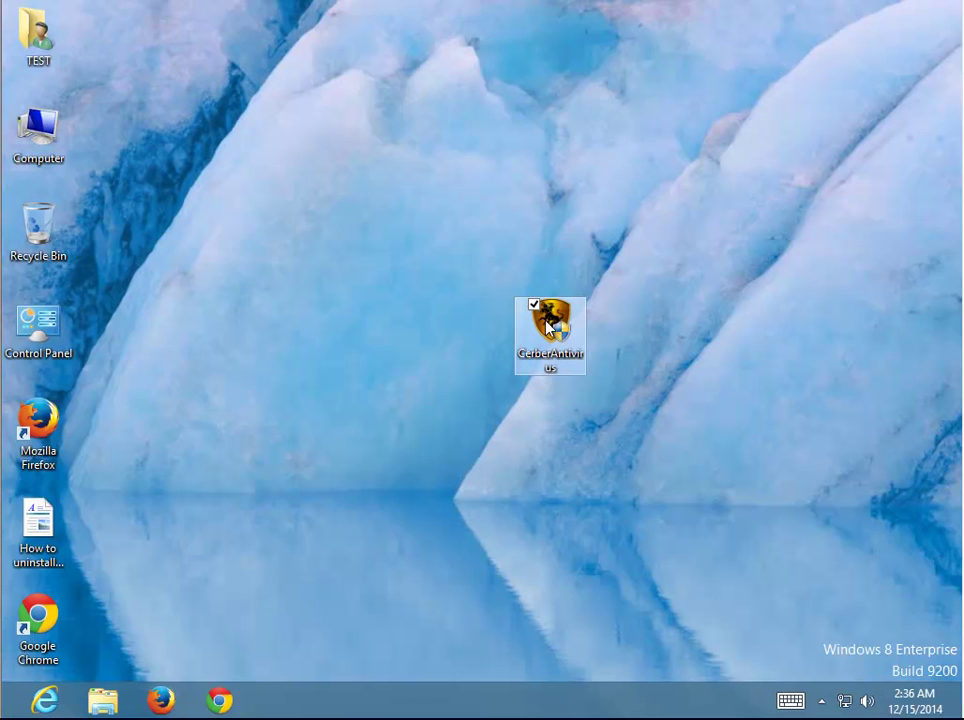
pyautogui.rightClick(545, 320)
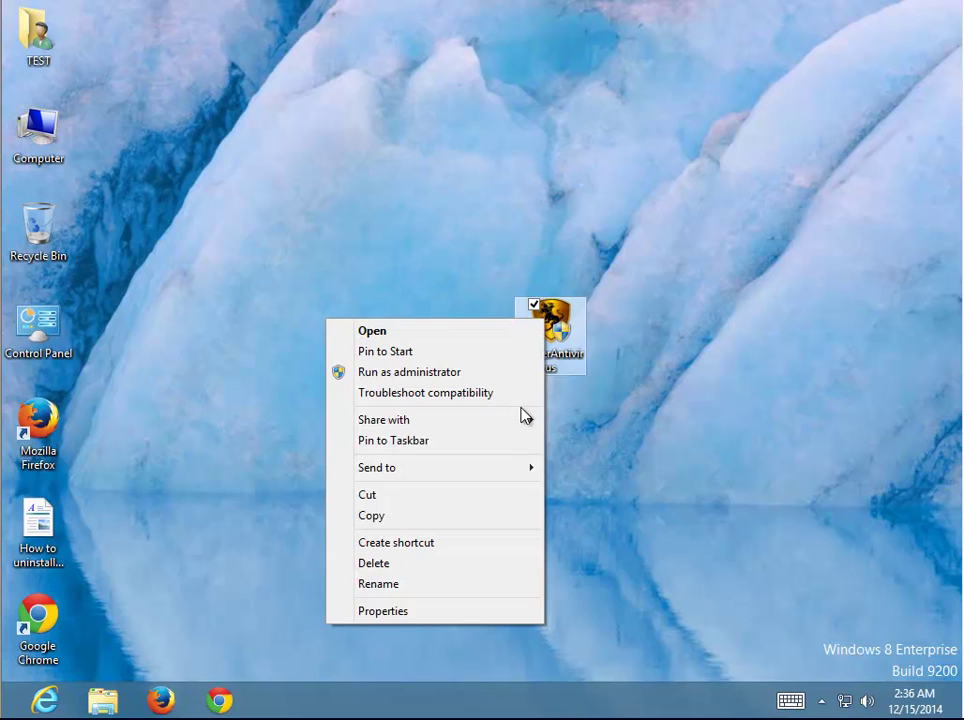
pyautogui.click(452, 626)
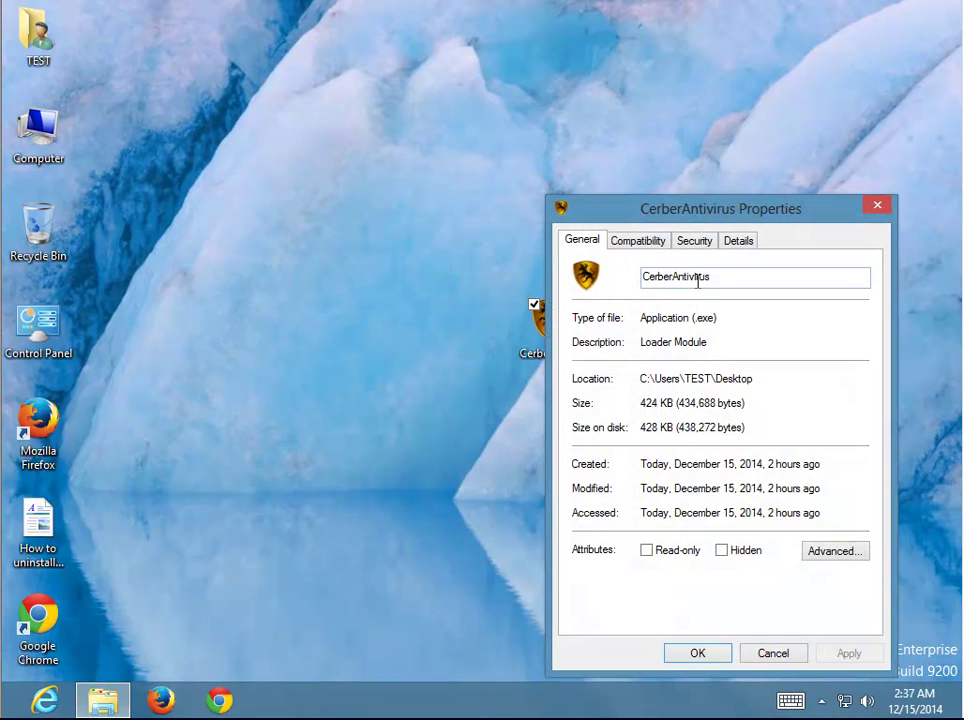
pyautogui.rightClick(643, 279)
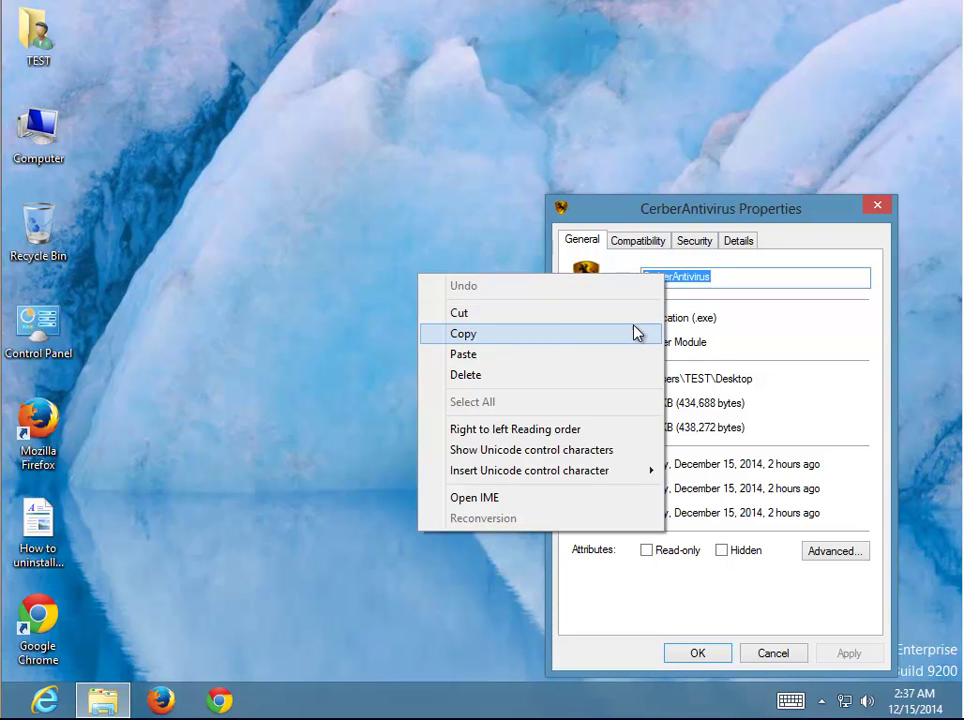
pyautogui.click(639, 332)
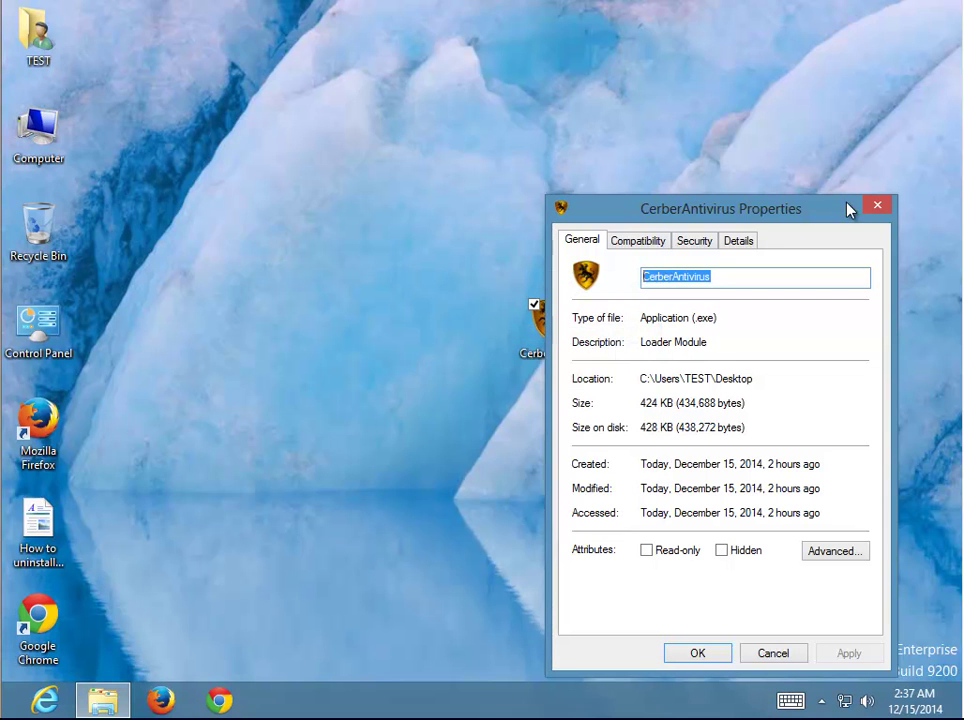
# In Folder Options, show hidden files and stop hiding empty drives, known extensions, folder merge conflicts and protected operating system files.
pyautogui.doubleClick(38, 128)
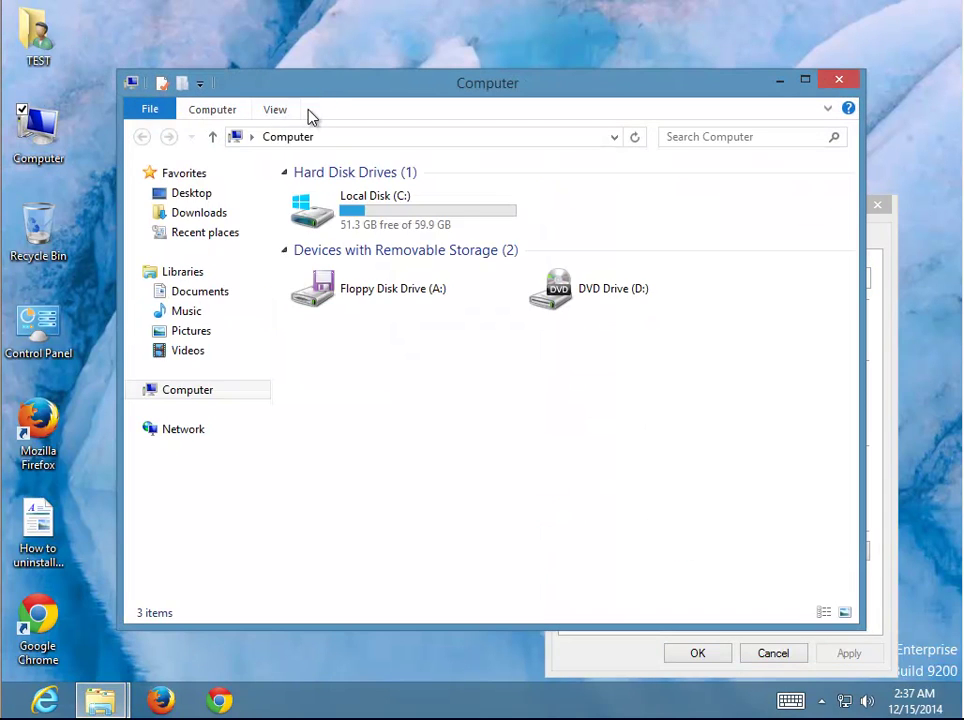
pyautogui.click(276, 112)
pyautogui.click(828, 150)
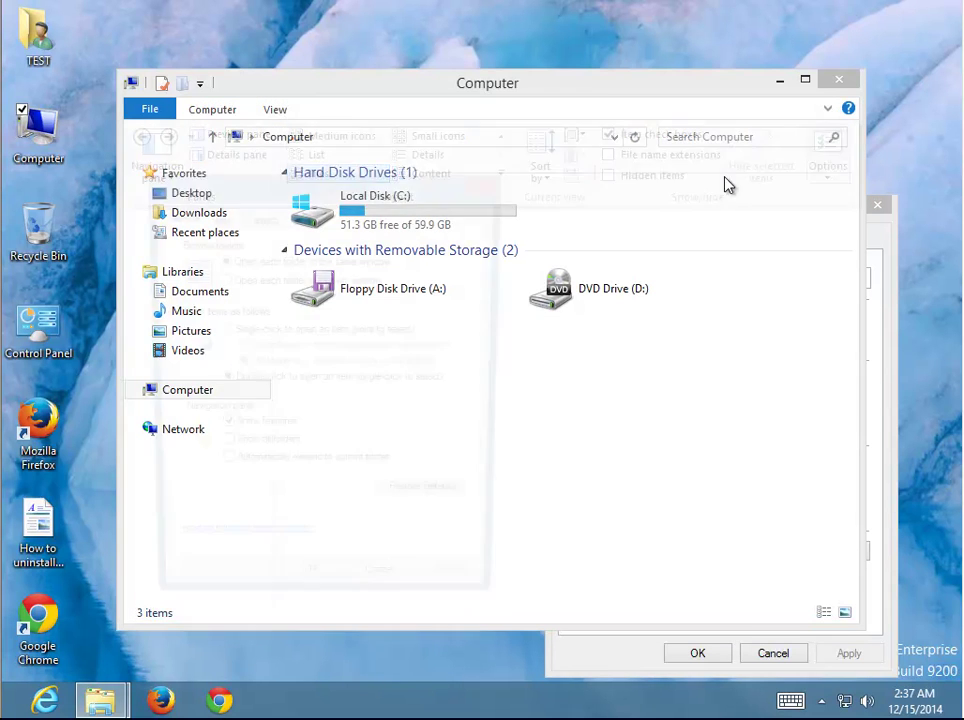
pyautogui.click(215, 216)
pyautogui.click(216, 477)
pyautogui.click(198, 492)
pyautogui.click(198, 507)
pyautogui.click(198, 522)
pyautogui.scroll(-2, 205, 515)
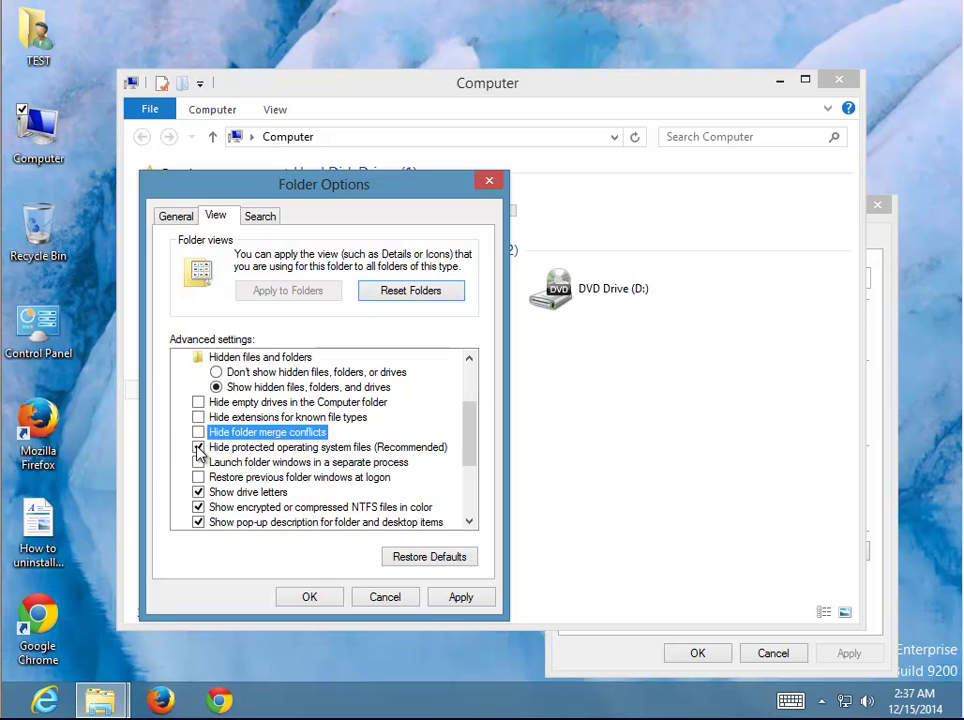
pyautogui.click(198, 447)
pyautogui.click(624, 378)
pyautogui.click(312, 600)
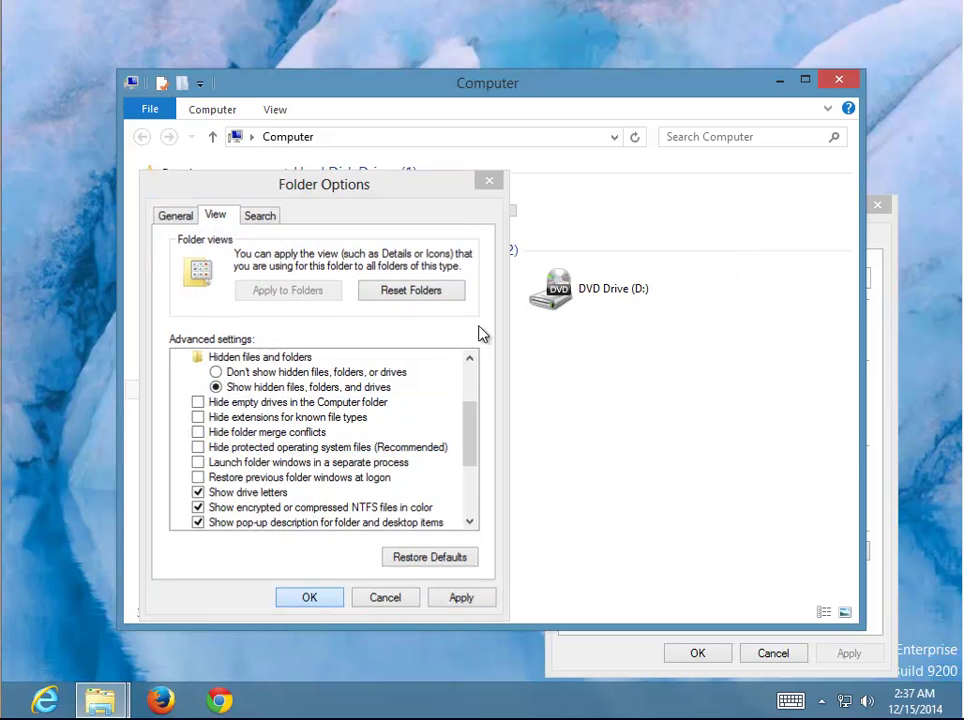
# Search the whole computer for "Cerber Antivirus", based on the copied file name with a space added.
pyautogui.rightClick(669, 137)
pyautogui.click(708, 190)
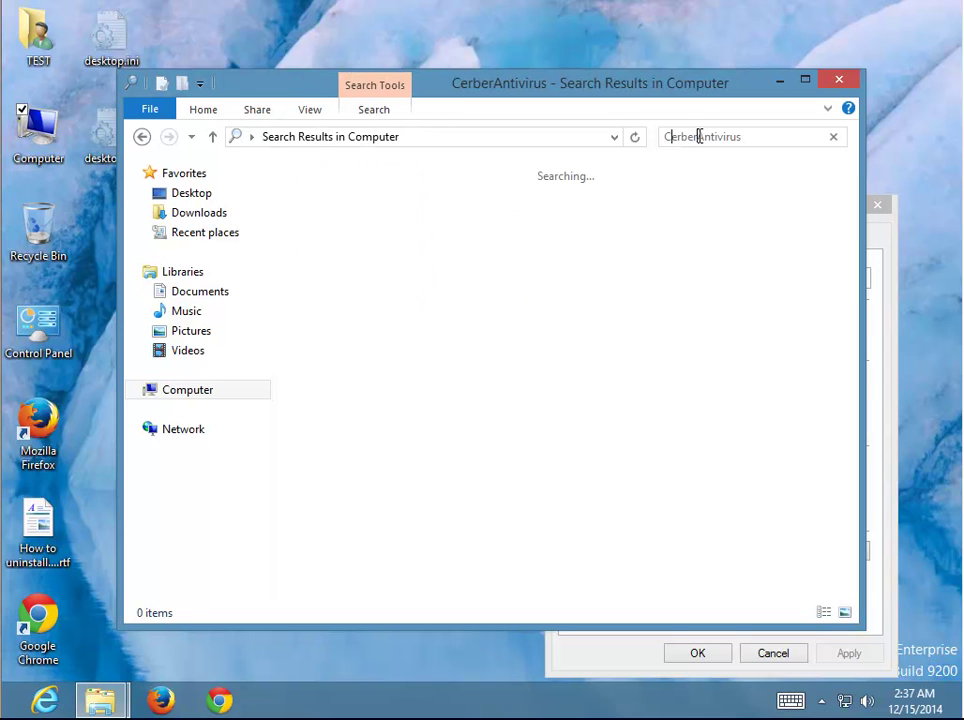
pyautogui.press('Return')
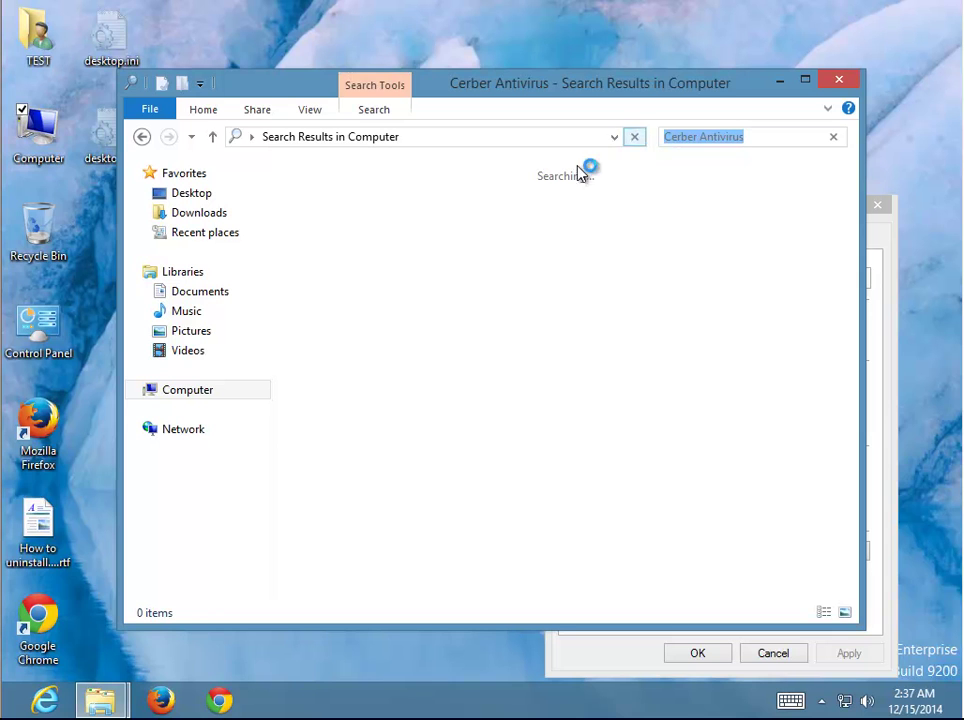
# Launch Registry Editor from the Run dialog and allow it to make changes to the computer.
pyautogui.press('super+r')
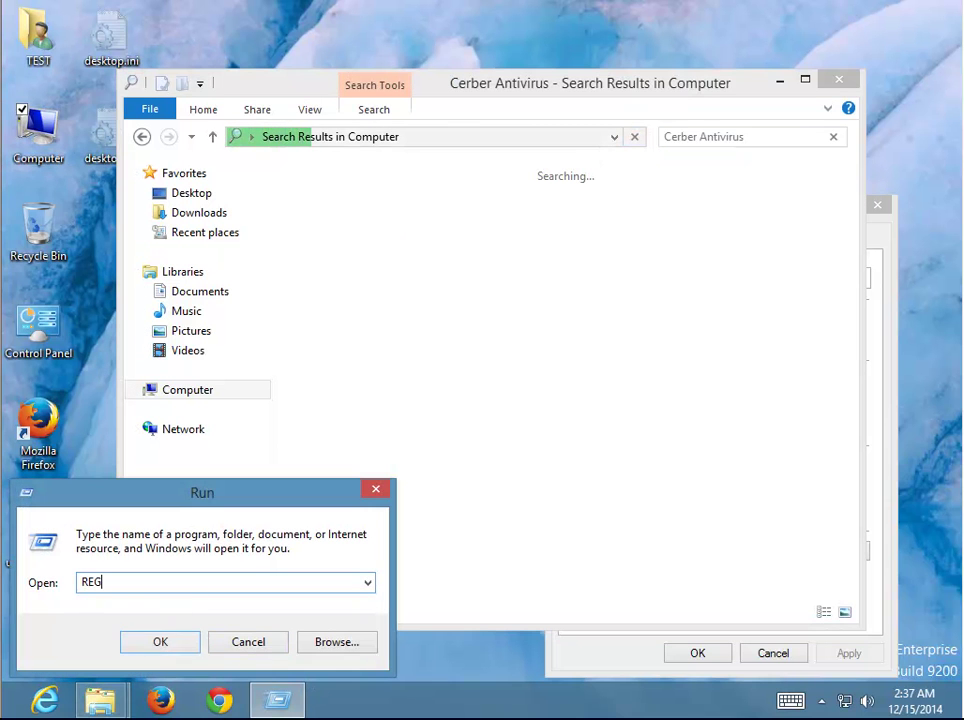
pyautogui.press('Return')
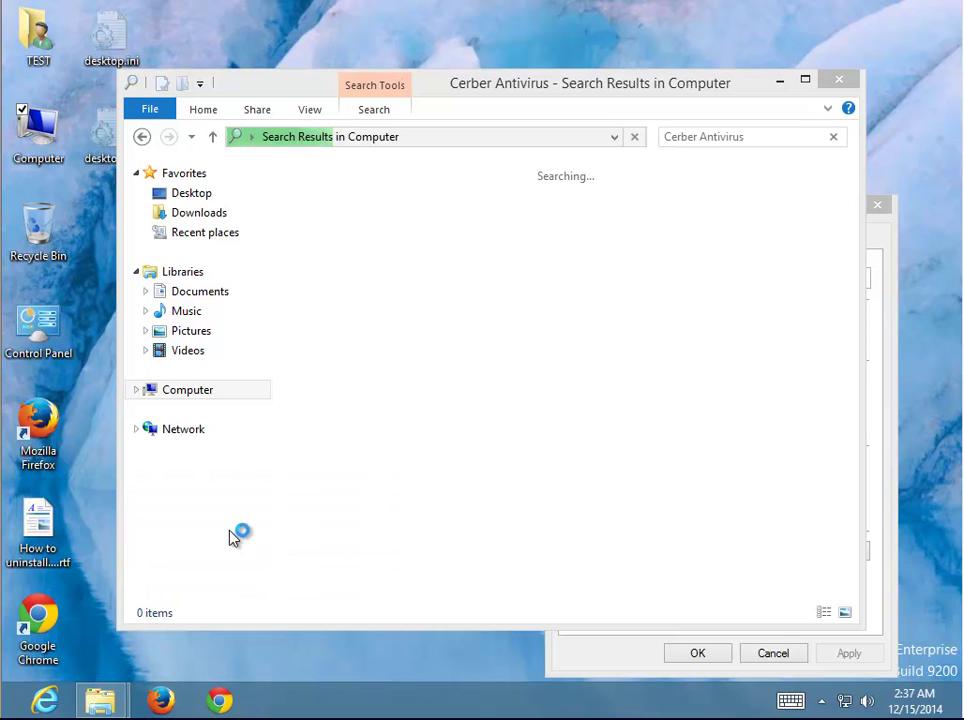
pyautogui.press('Left')
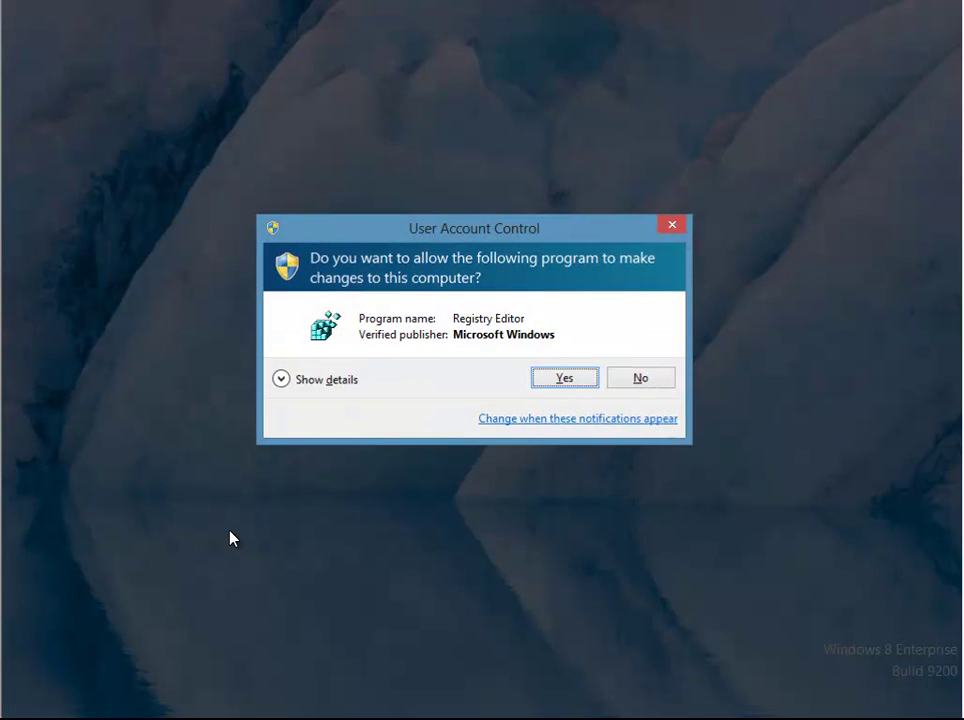
pyautogui.press('Return')
# Open Task Manager and check the CPU load in its performance view.
pyautogui.rightClick(400, 697)
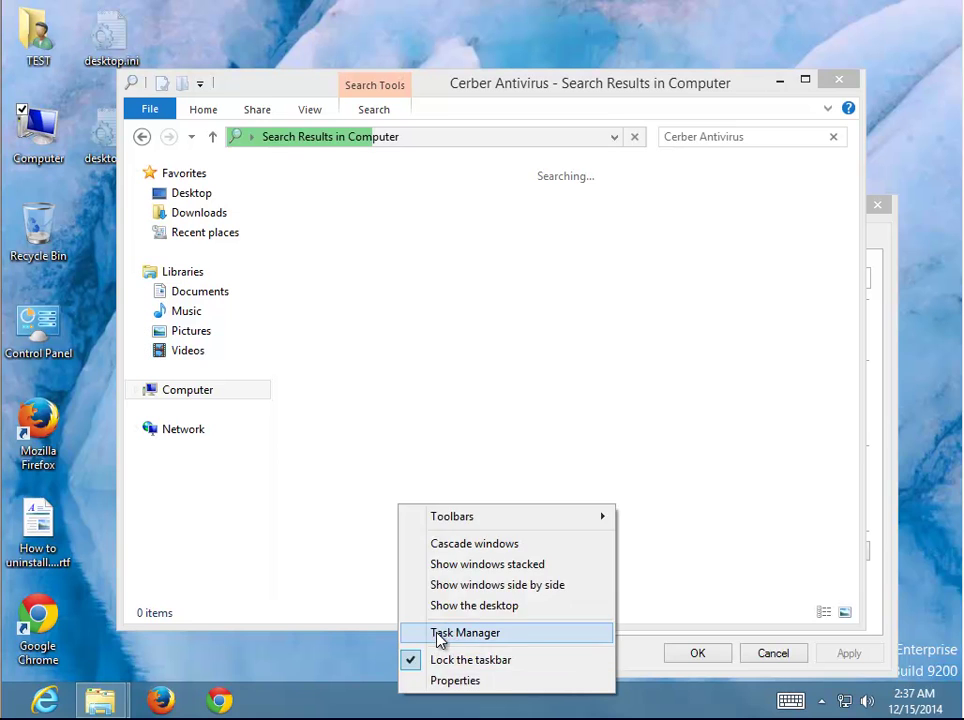
pyautogui.click(437, 634)
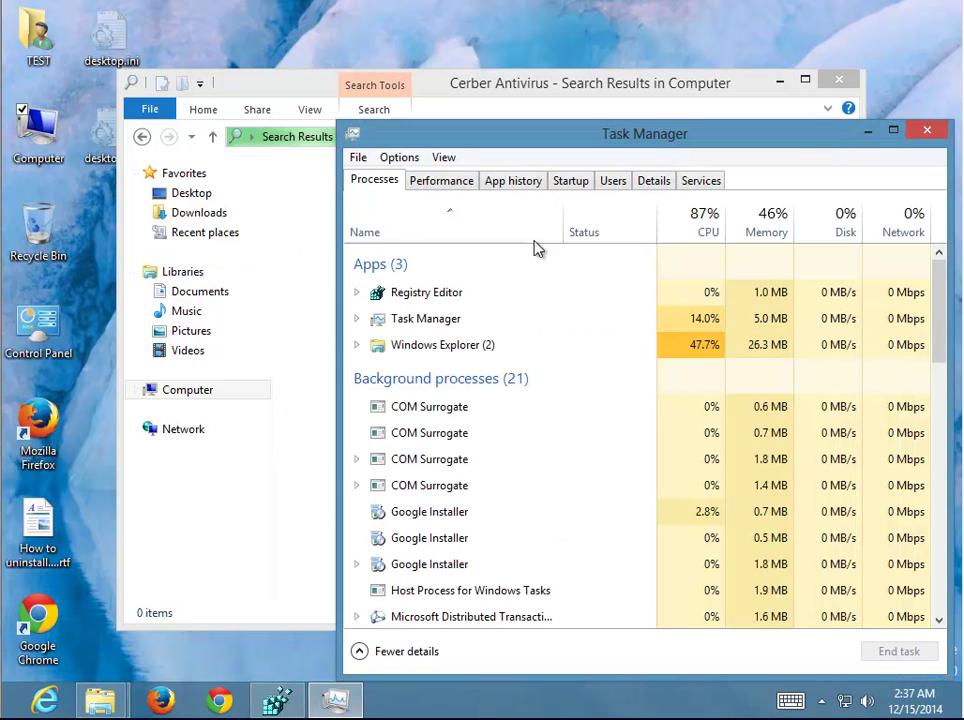
pyautogui.click(421, 183)
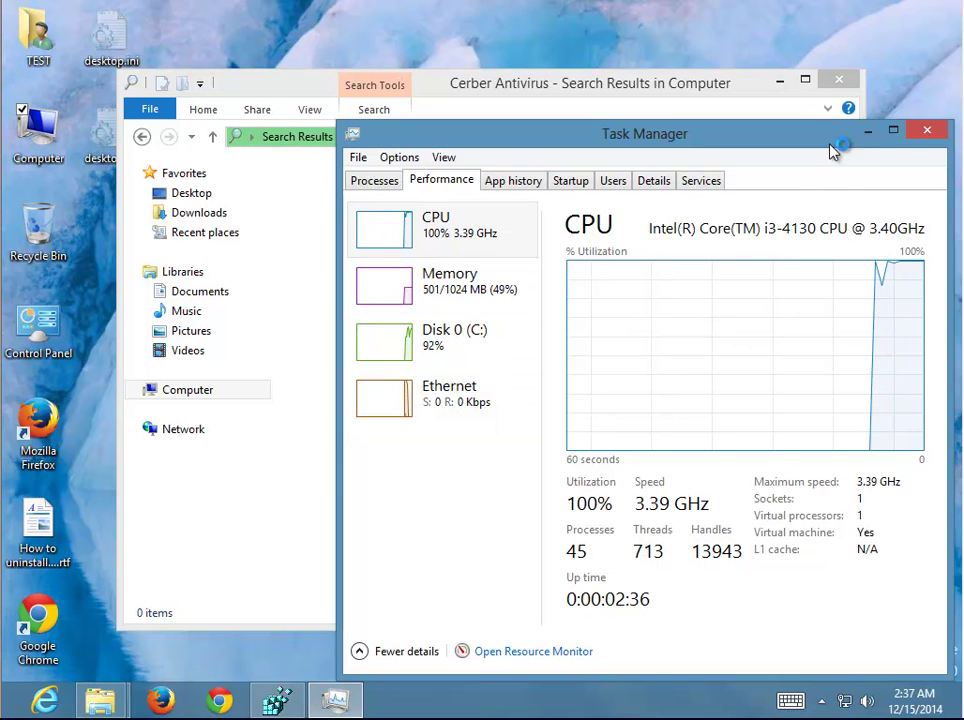
# Switch to Registry Editor and search the registry's keys, values and data for "Cerber Antivirus".
pyautogui.click(280, 695)
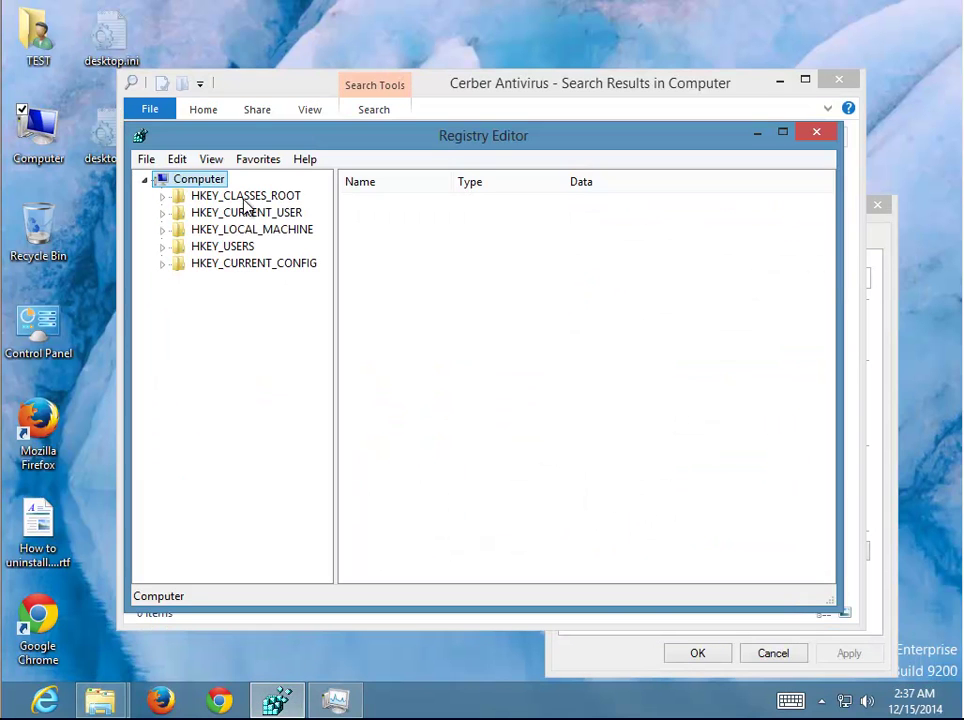
pyautogui.hotkey('ctrl', 'f')
pyautogui.write('Cerber Antivirus')
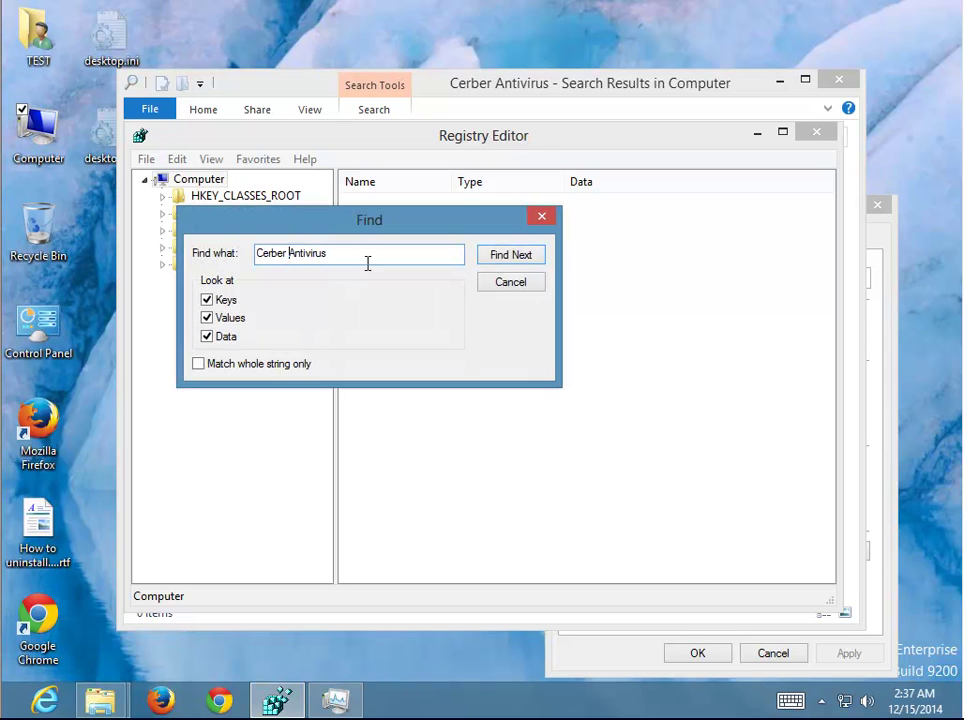
pyautogui.click(520, 262)
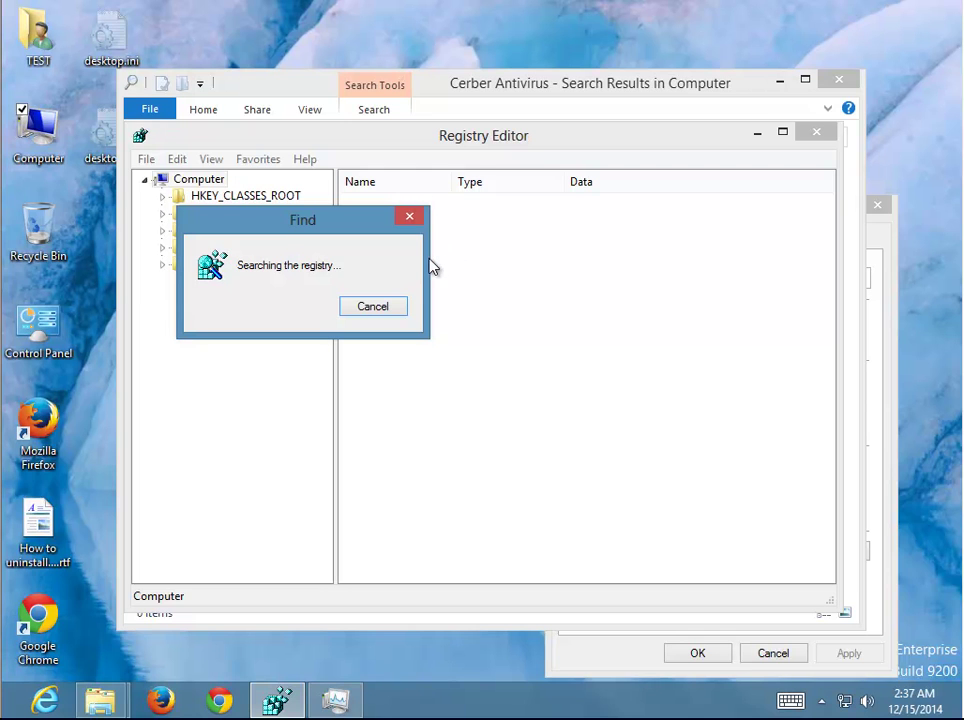
# Check the progress of the file search and reorder the taskbar so File Explorer follows Registry Editor.
pyautogui.click(466, 108)
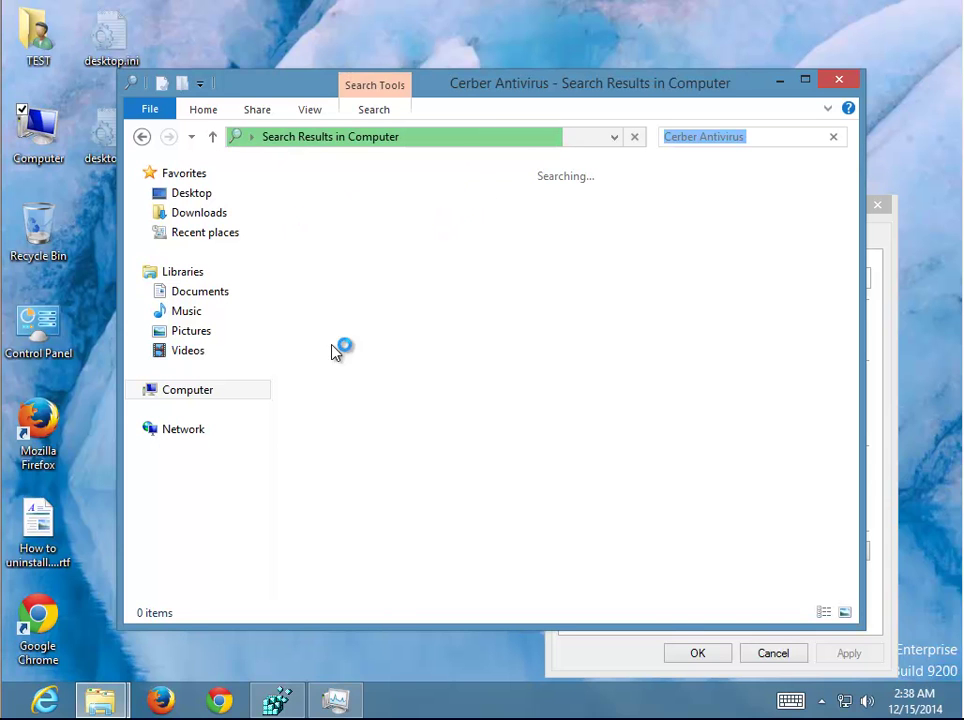
pyautogui.moveTo(100, 700); pyautogui.dragTo(288, 708)
pyautogui.moveTo(288, 708)
pyautogui.click(362, 596)
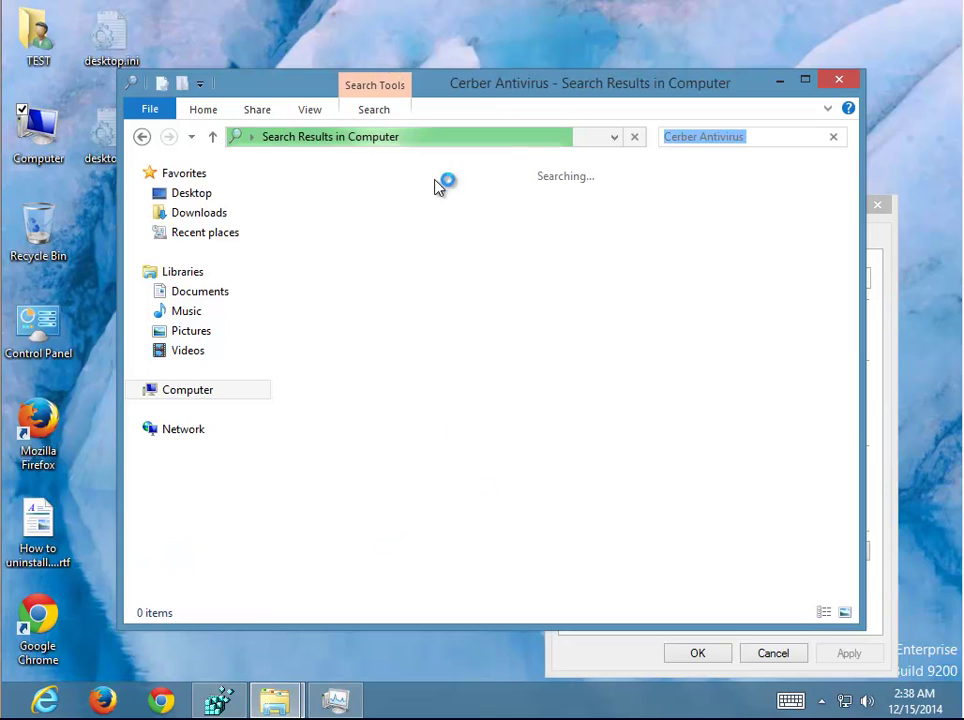
# Return to Registry Editor, inspect the multi-string value 0 in the UFH\SHC key, and delete it.
pyautogui.click(218, 700)
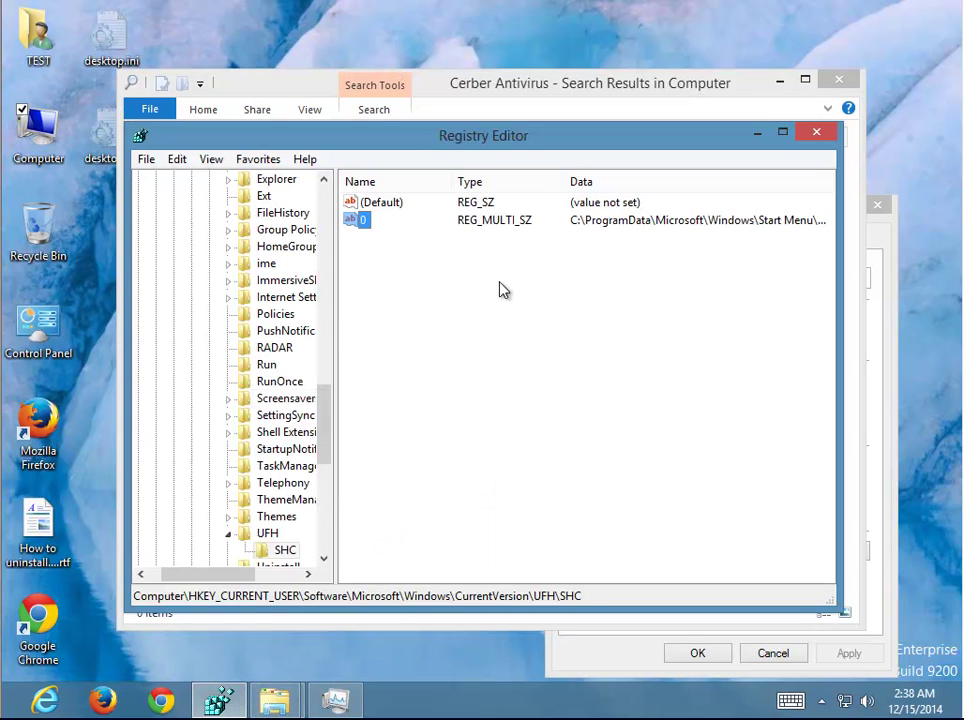
pyautogui.doubleClick(415, 222)
pyautogui.click(417, 322)
pyautogui.moveTo(430, 323); pyautogui.dragTo(196, 324)
pyautogui.click(467, 489)
pyautogui.press('Delete')
pyautogui.press('Return')
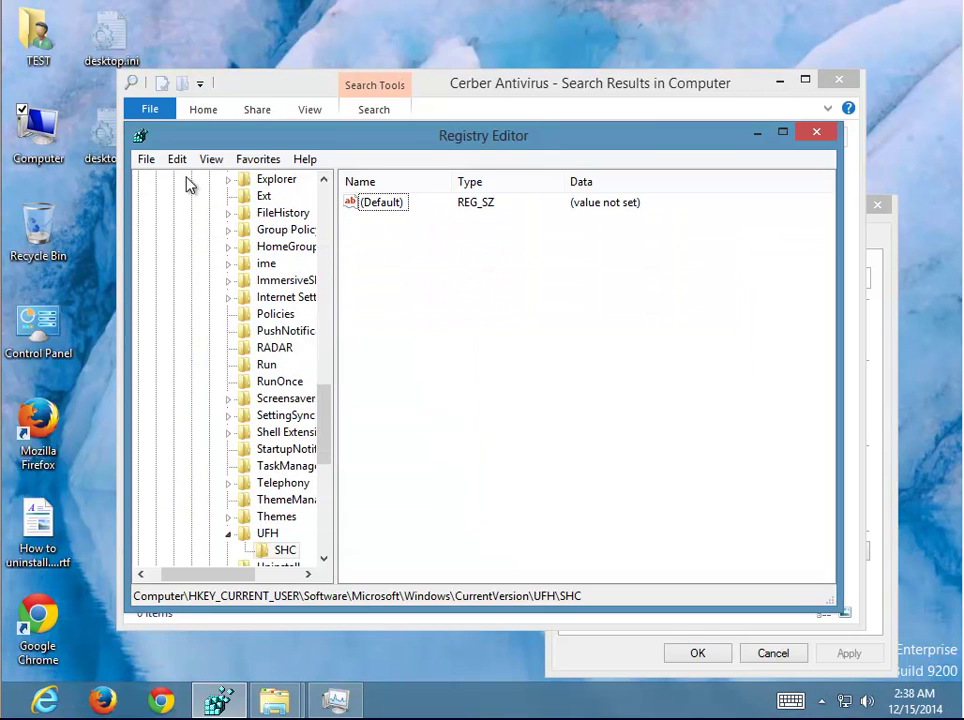
# Find the next registry match, inspect the cerber.exe value, and delete the Cerber AntiVirus program entry from the Compatibility Assistant Store key.
pyautogui.click(177, 159)
pyautogui.click(189, 387)
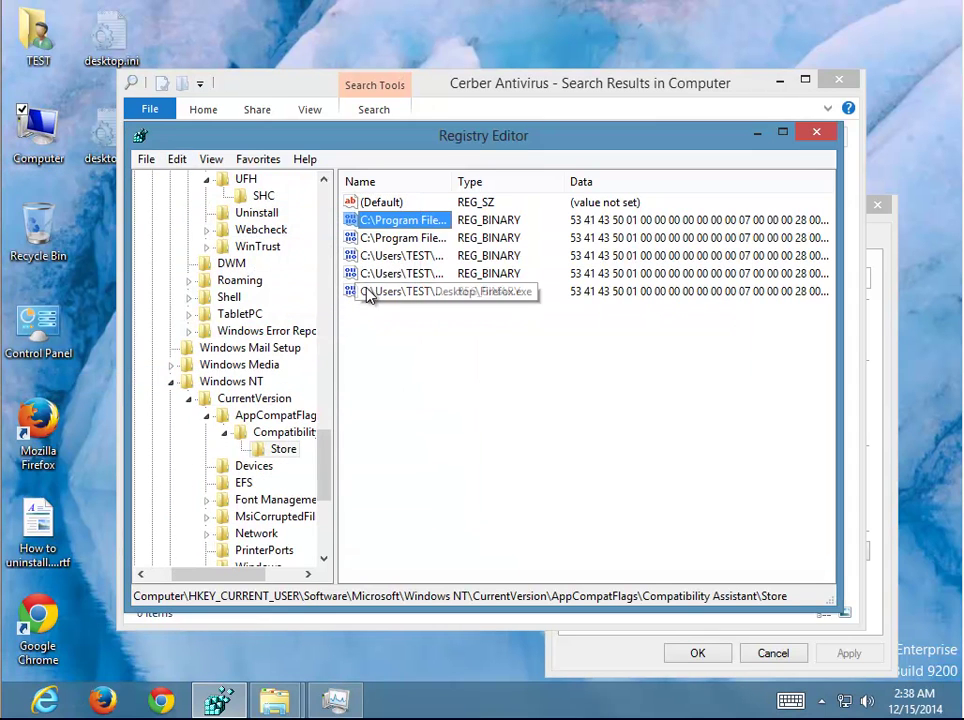
pyautogui.doubleClick(400, 220)
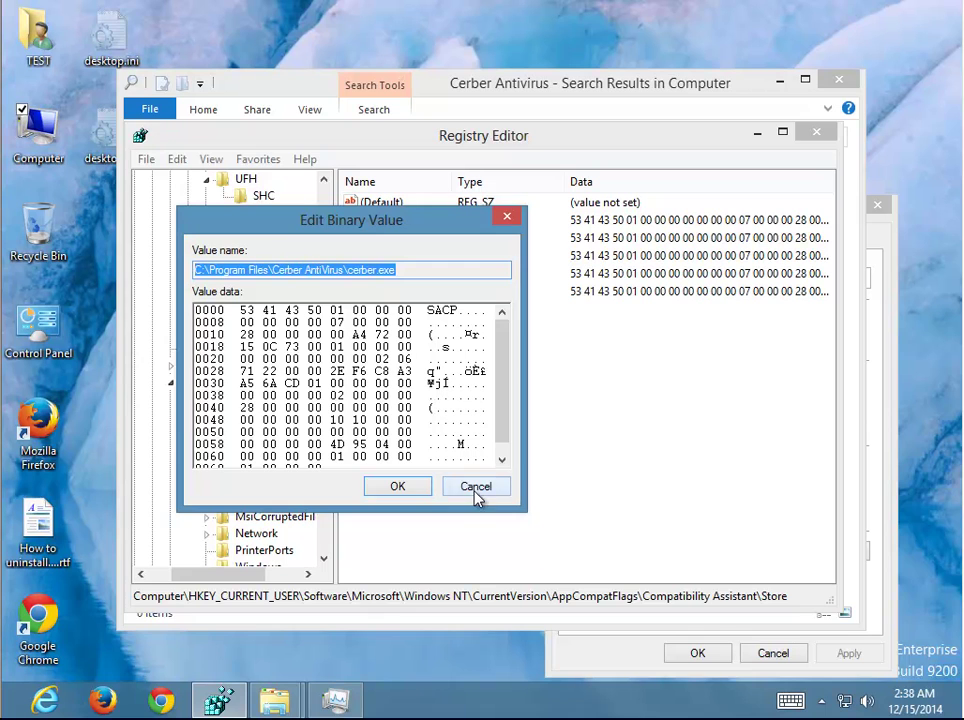
pyautogui.click(476, 487)
pyautogui.press('Down')
pyautogui.press('Delete')
pyautogui.press('Return')
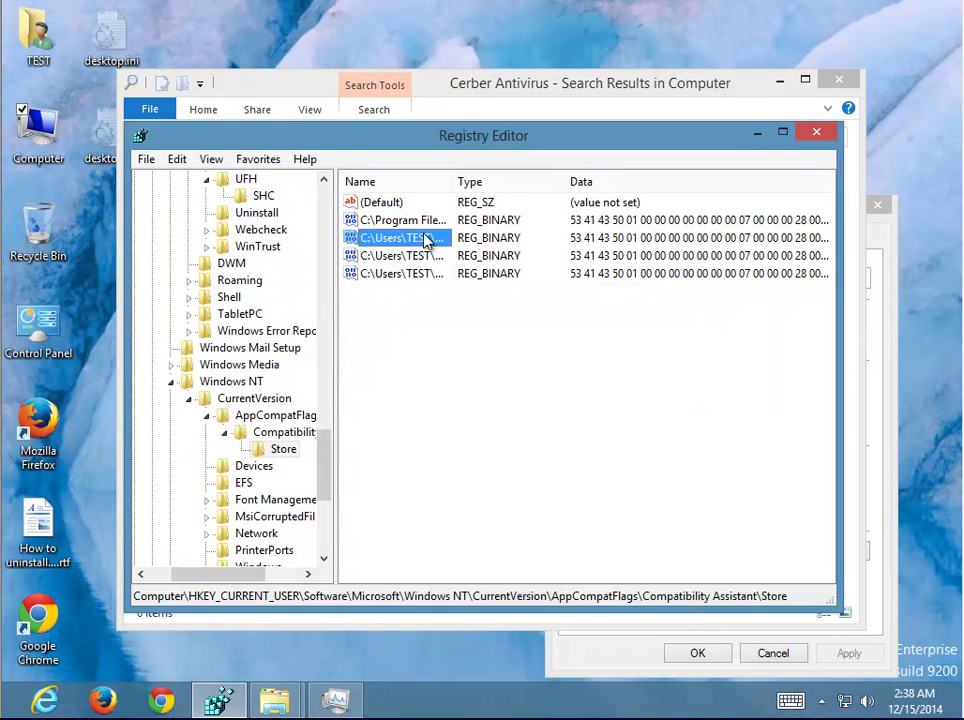
# Inspect and delete the desktop CerberAntivirus.exe value in the Store key, and check the ChromeSetup.exe value.
pyautogui.doubleClick(427, 240)
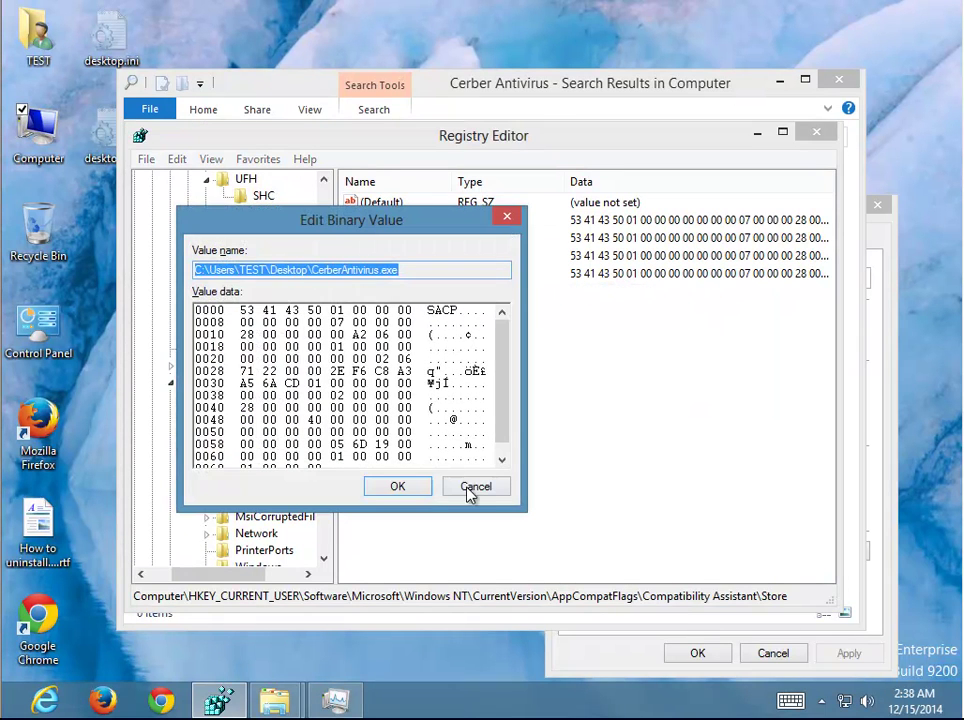
pyautogui.click(470, 495)
pyautogui.press('Delete')
pyautogui.press('Return')
pyautogui.doubleClick(426, 254)
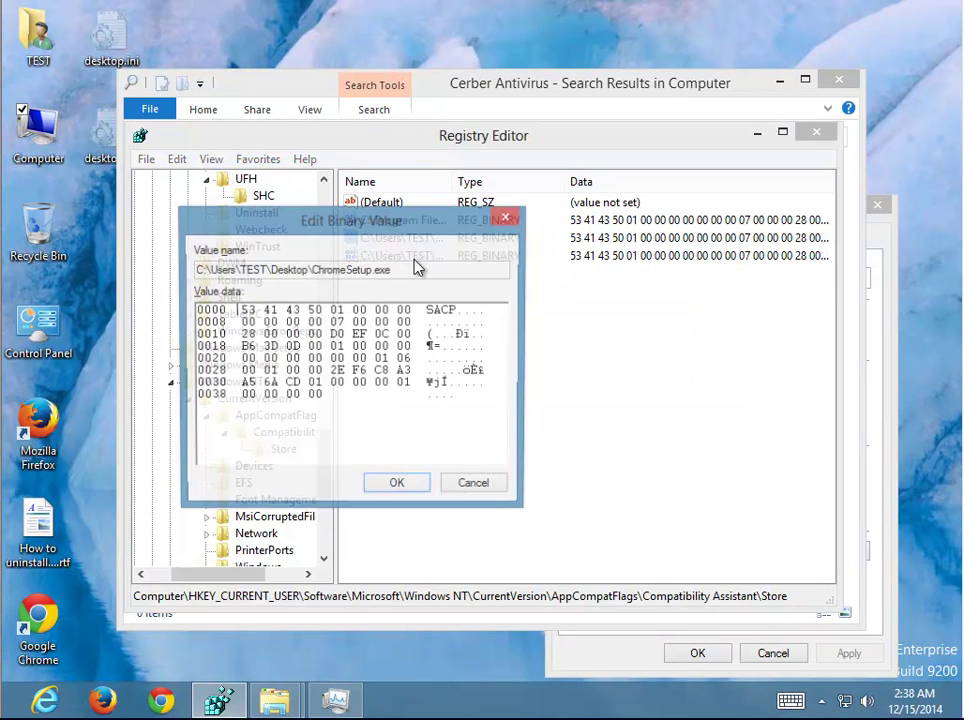
pyautogui.click(476, 486)
# Find the next registry match and inspect the OemPath and Provider values of the netlwf.inf driver package.
pyautogui.click(172, 159)
pyautogui.click(196, 380)
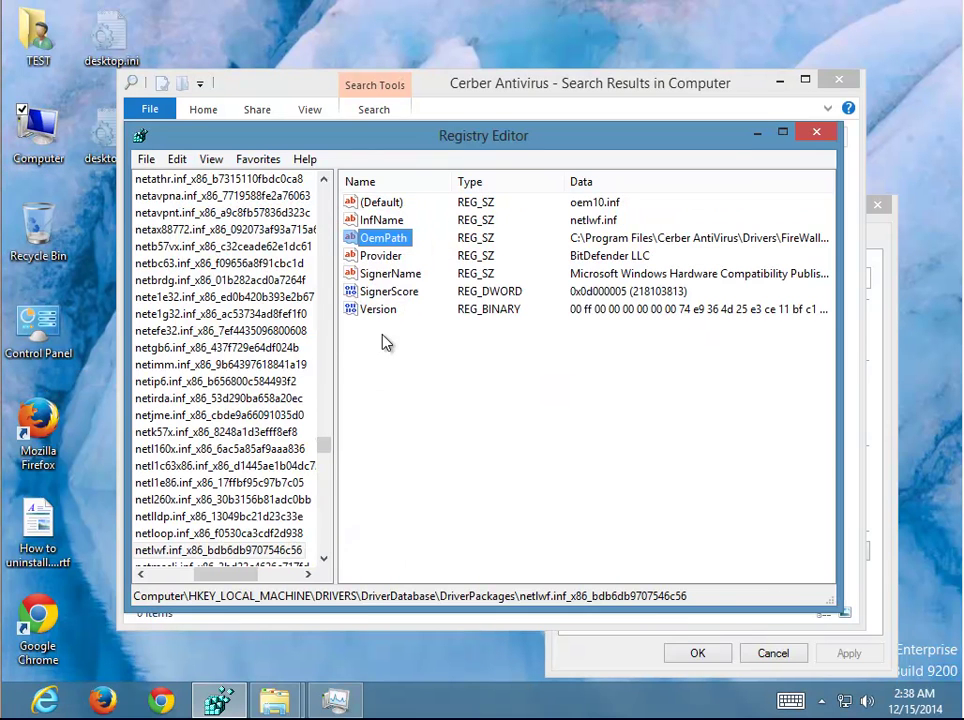
pyautogui.press('Return')
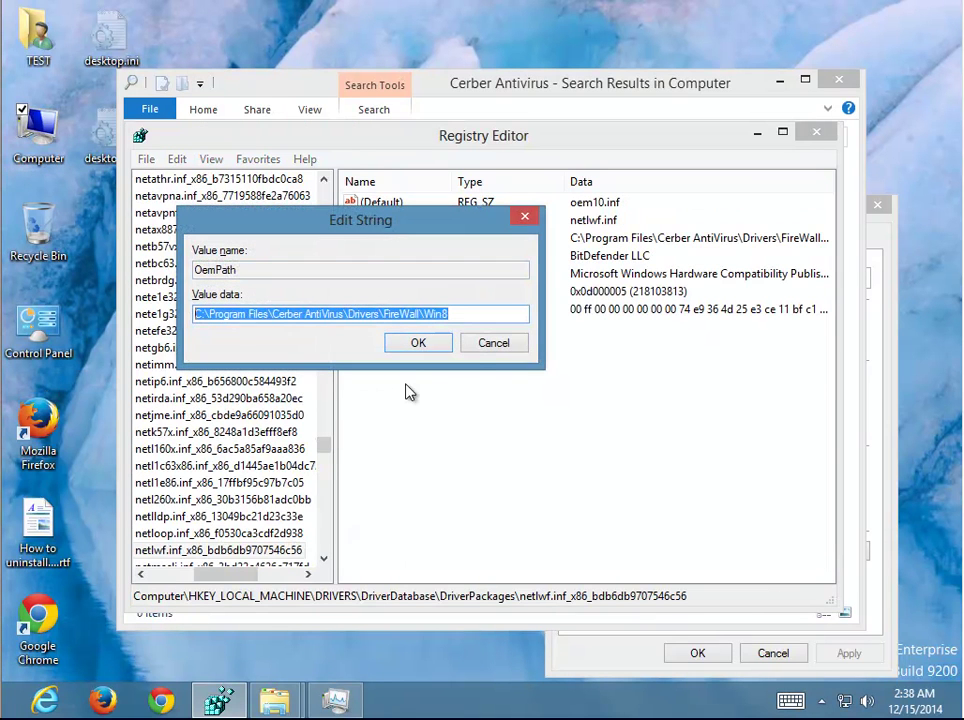
pyautogui.click(489, 345)
pyautogui.doubleClick(387, 258)
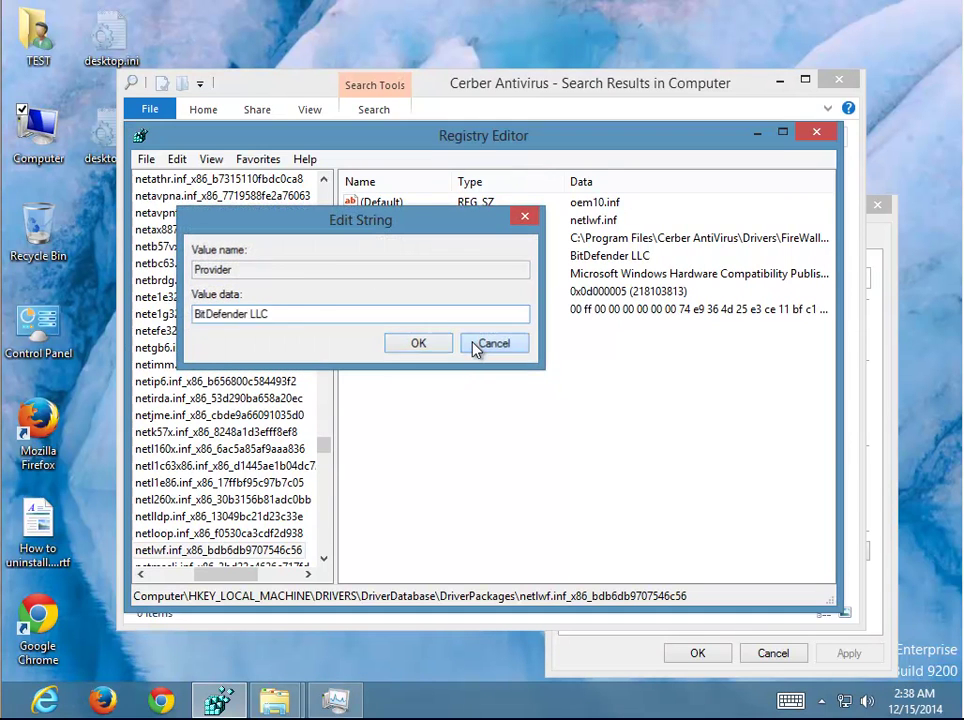
pyautogui.click(478, 344)
# Try to delete the OemPath and Provider values together from the netlwf.inf driver package key.
pyautogui.press('Delete')
pyautogui.press('Return')
pyautogui.click(603, 347)
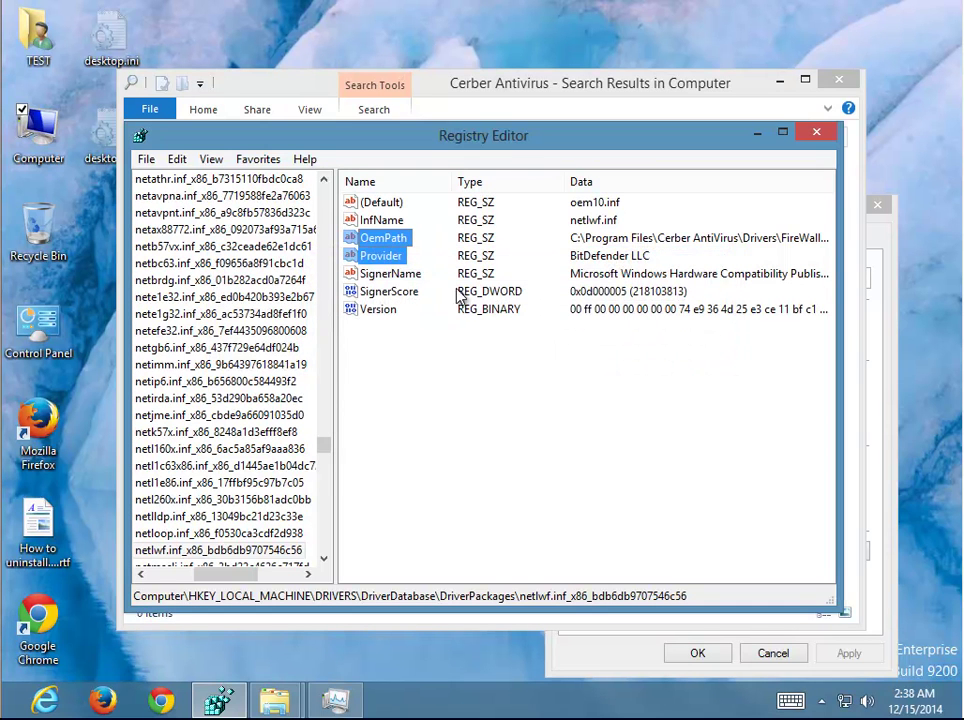
# Try to delete only the OemPath value from the netlwf.inf driver package key.
pyautogui.click(388, 239)
pyautogui.press('Delete')
pyautogui.press('Return')
pyautogui.click(599, 349)
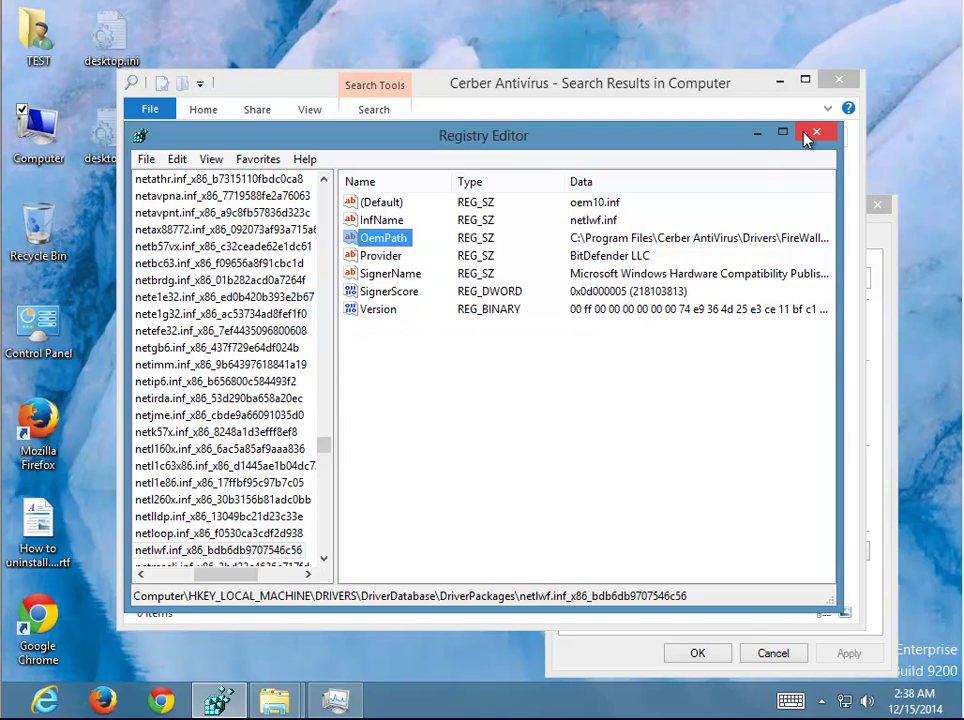
# Close Registry Editor, the file search window and the CerberAntivirus properties.
pyautogui.click(816, 131)
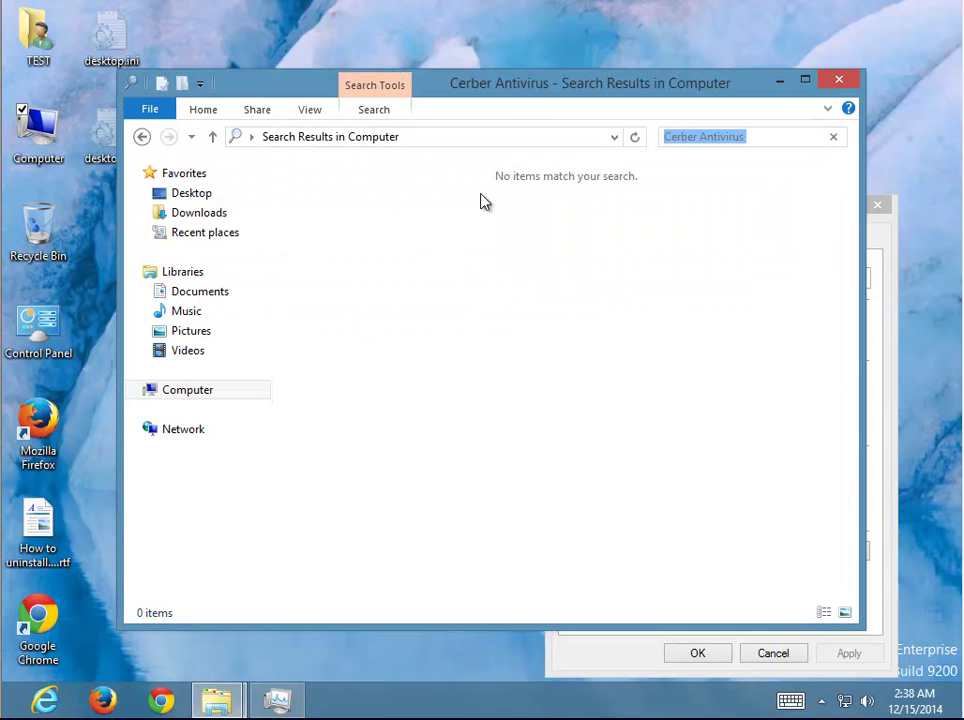
pyautogui.click(836, 80)
pyautogui.click(876, 205)
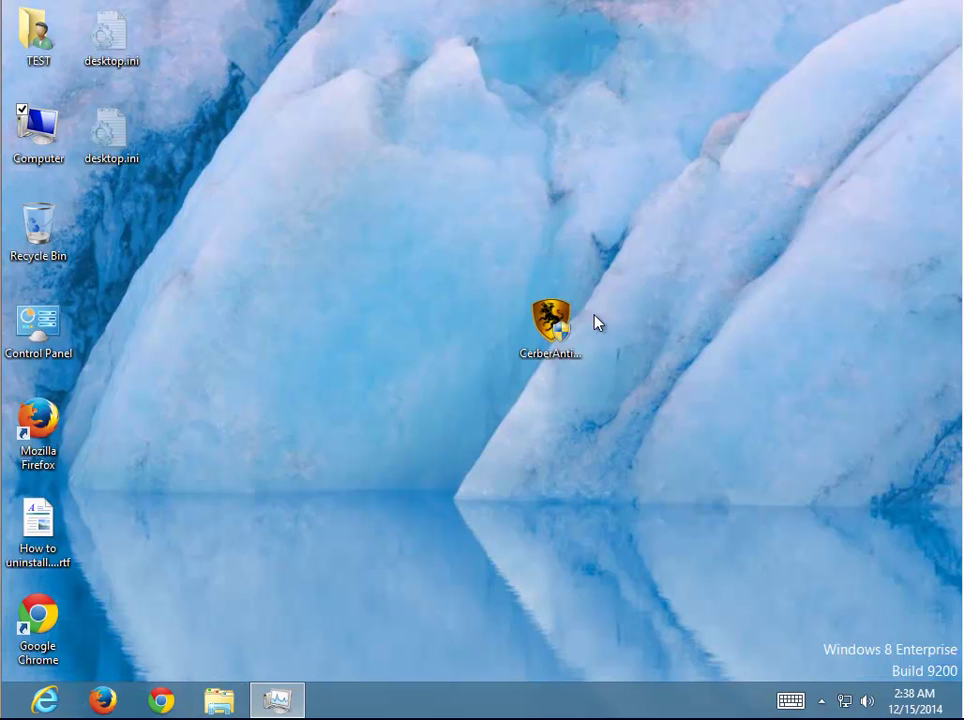
# Move the CerberAntivirus installer from the desktop to the Recycle Bin and empty the bin.
pyautogui.moveTo(548, 335); pyautogui.dragTo(30, 225)
pyautogui.rightClick(5, 224)
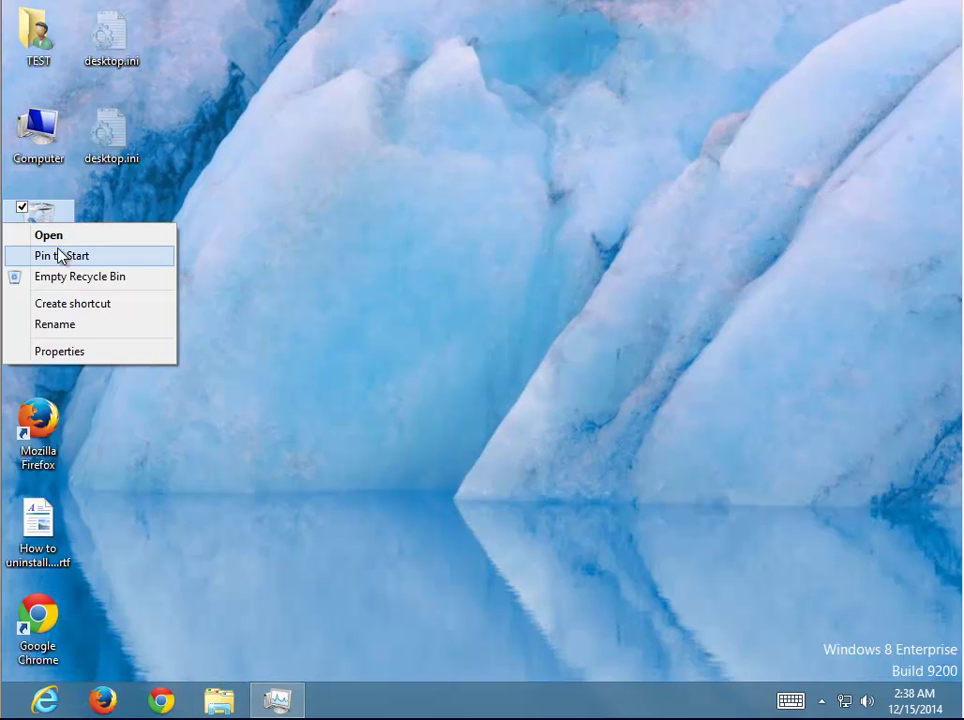
pyautogui.click(70, 280)
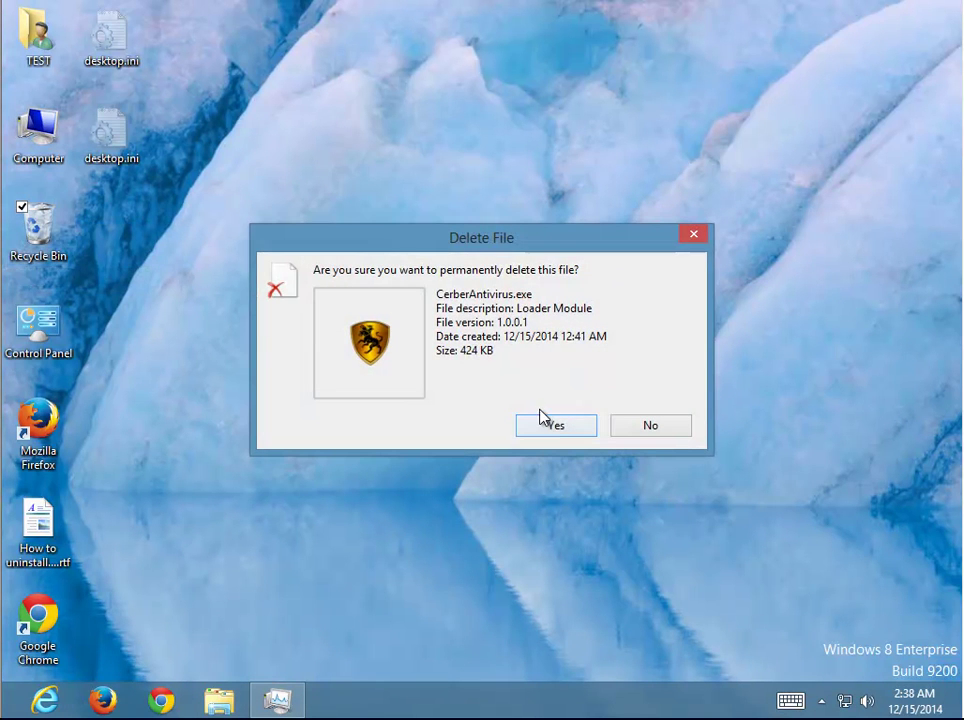